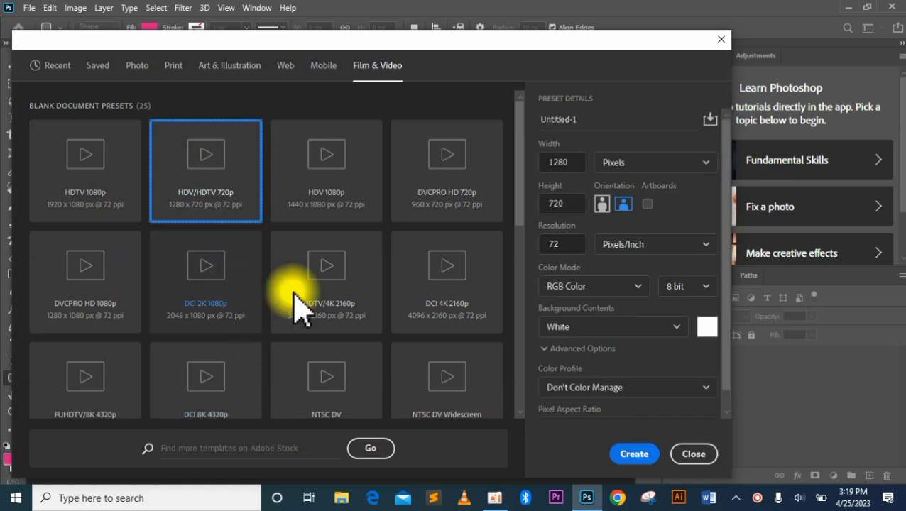
# Create the 1280 x 720 px HDV/HDTV 720p document and draw a pink rectangle about 556 x 516 px on the canvas.
pyautogui.click(627, 453)
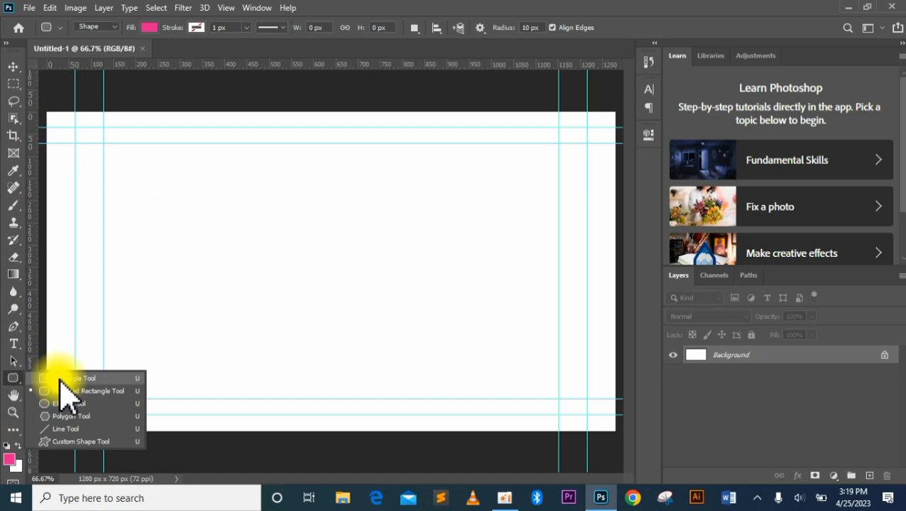
pyautogui.click(62, 390)
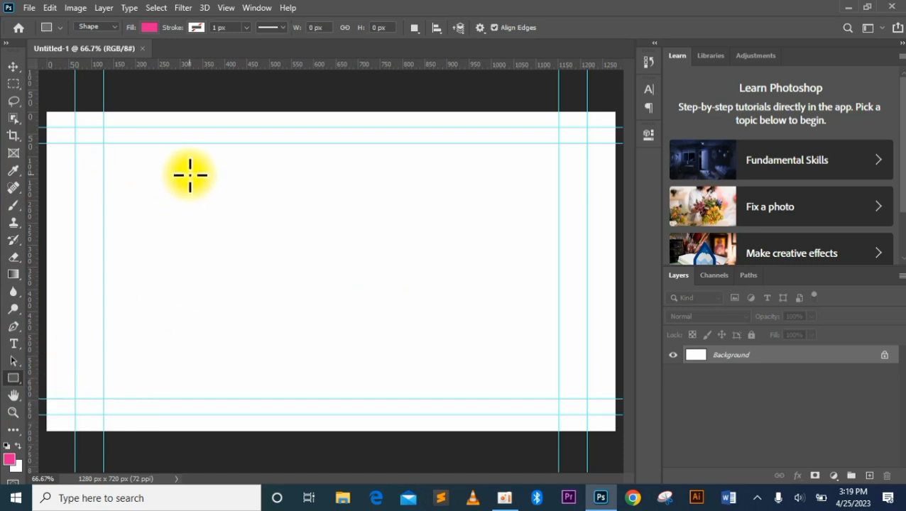
pyautogui.moveTo(189, 171); pyautogui.dragTo(437, 398)
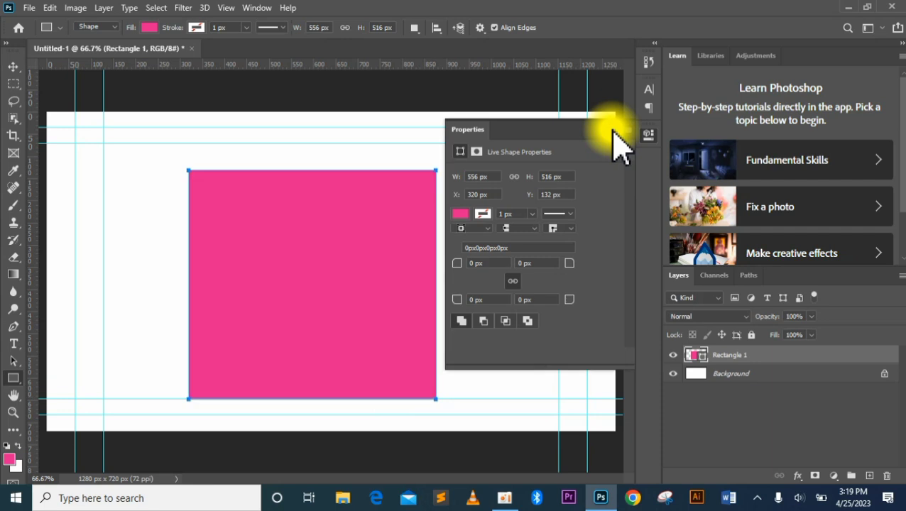
pyautogui.click(613, 130)
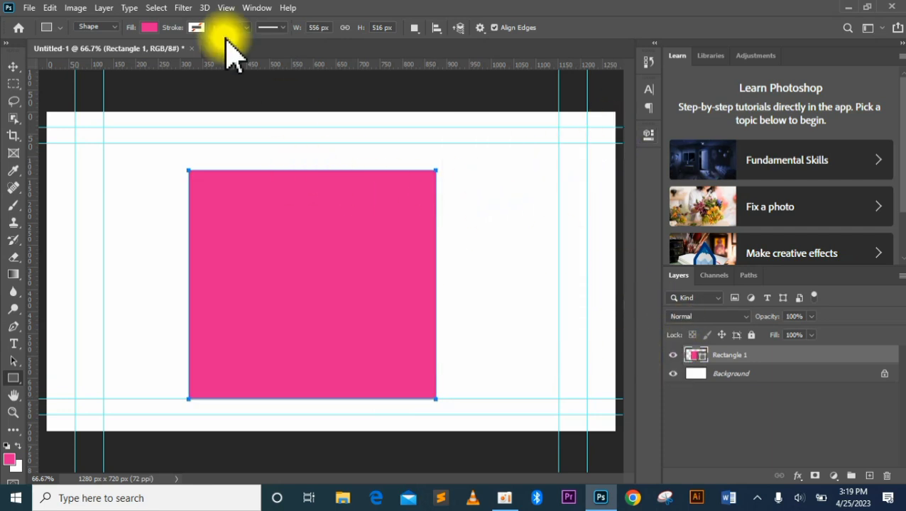
# Move the rectangle up and to the left, and add a vertical and a horizontal guide through its centre.
pyautogui.click(13, 67)
pyautogui.moveTo(372, 345); pyautogui.dragTo(332, 328)
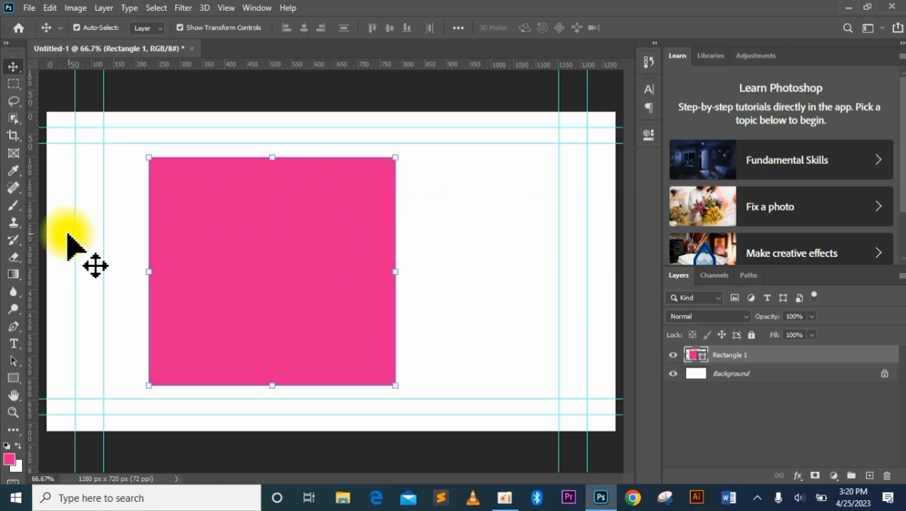
pyautogui.moveTo(32, 252); pyautogui.dragTo(267, 264)
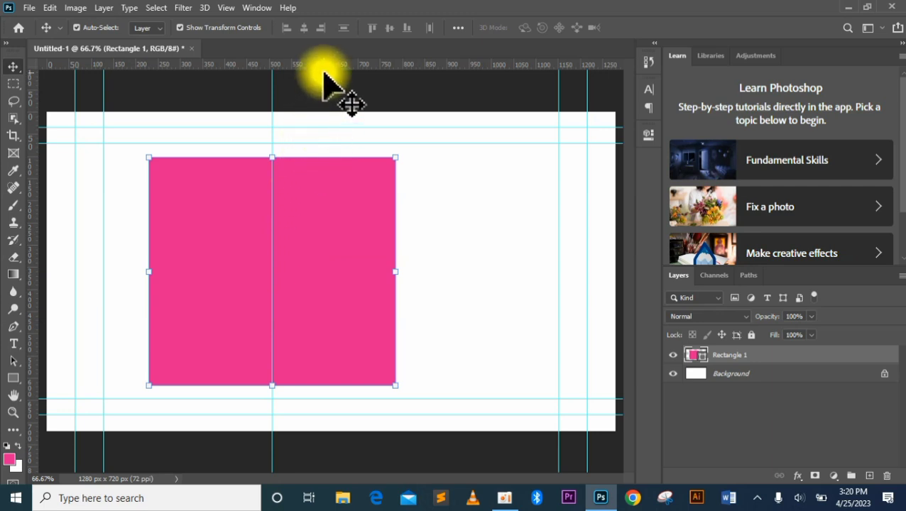
pyautogui.moveTo(334, 65); pyautogui.dragTo(343, 282)
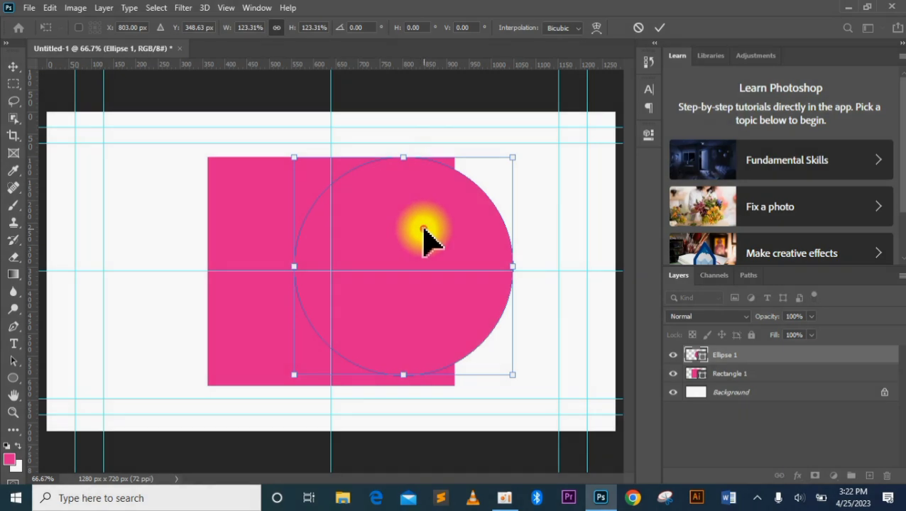
# Scale the circle to about 126% and place its centre on the horizontal guide at about X 830 px, Y 360 px.
pyautogui.moveTo(424, 230); pyautogui.dragTo(448, 234)
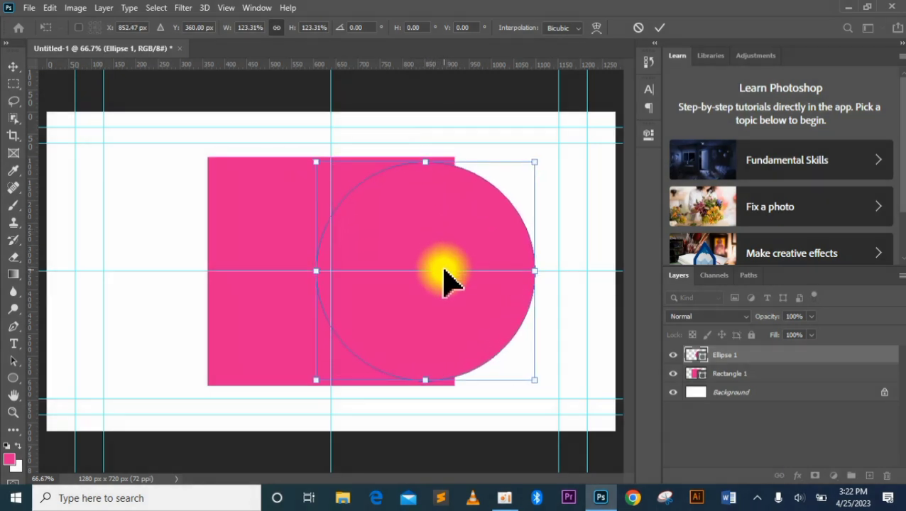
pyautogui.moveTo(427, 170); pyautogui.dragTo(426, 165)
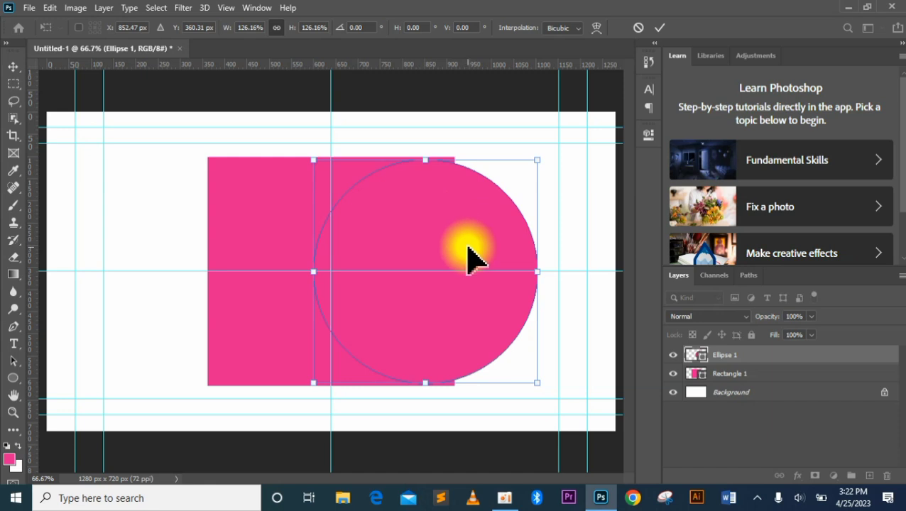
pyautogui.press('Left')
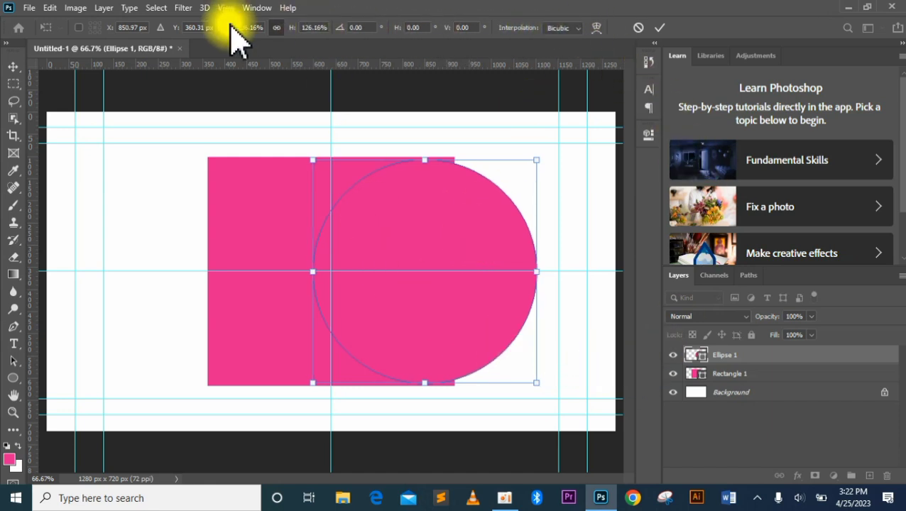
pyautogui.moveTo(480, 236); pyautogui.dragTo(455, 242)
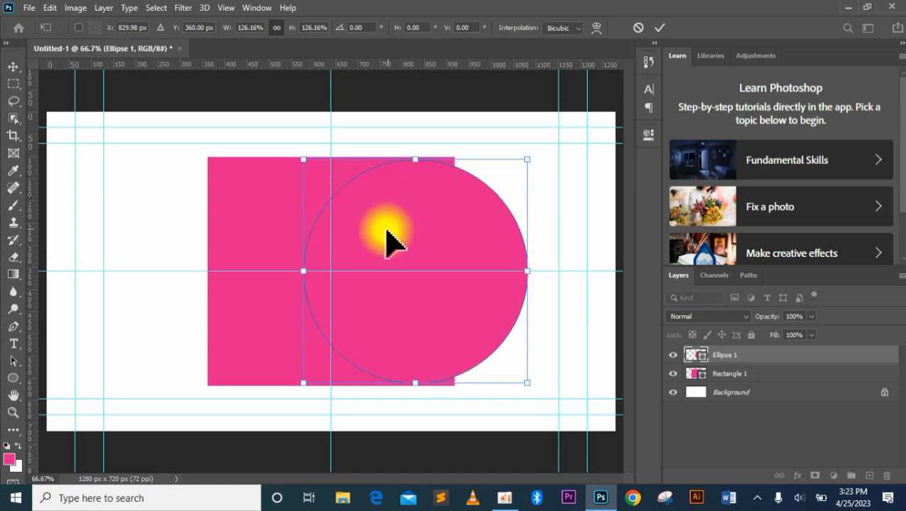
pyautogui.press('Return')
# Hide the Rectangle 1 layer and centre the circle vertically and horizontally on the canvas.
pyautogui.click(673, 373)
pyautogui.moveTo(489, 267); pyautogui.dragTo(390, 262)
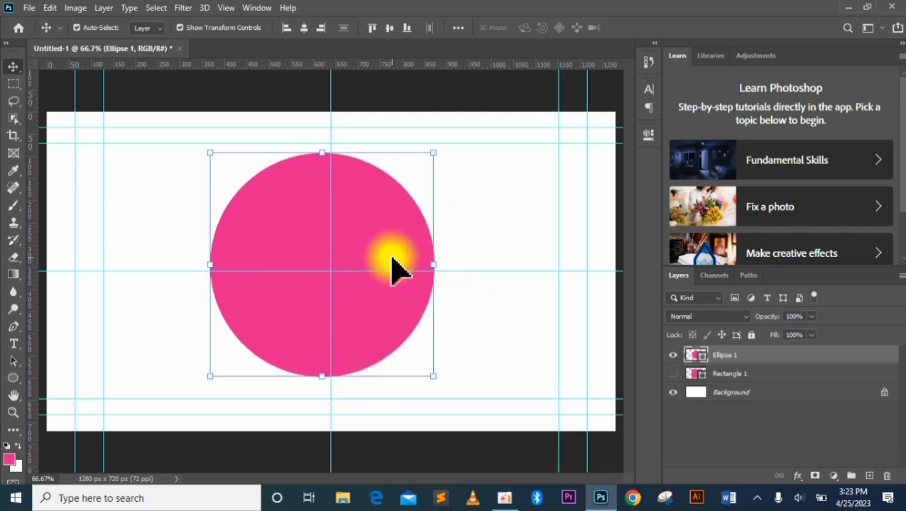
pyautogui.click(394, 29)
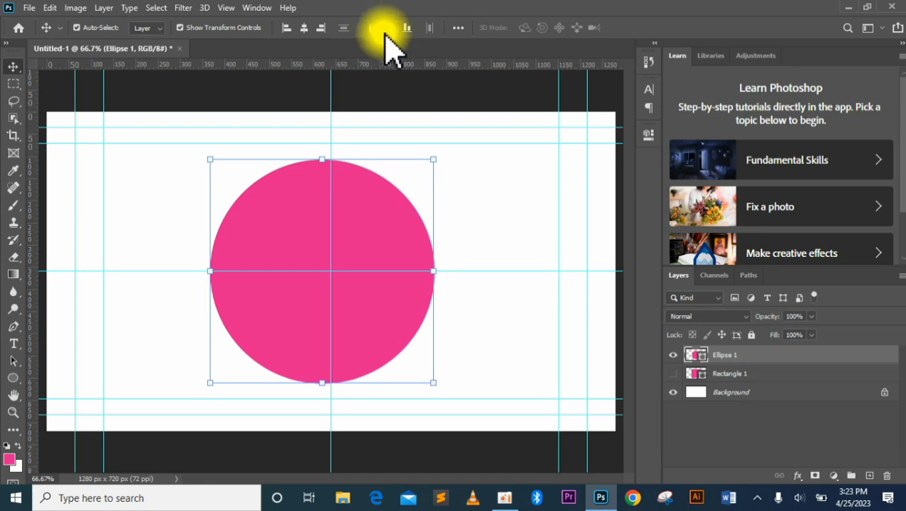
pyautogui.click(304, 29)
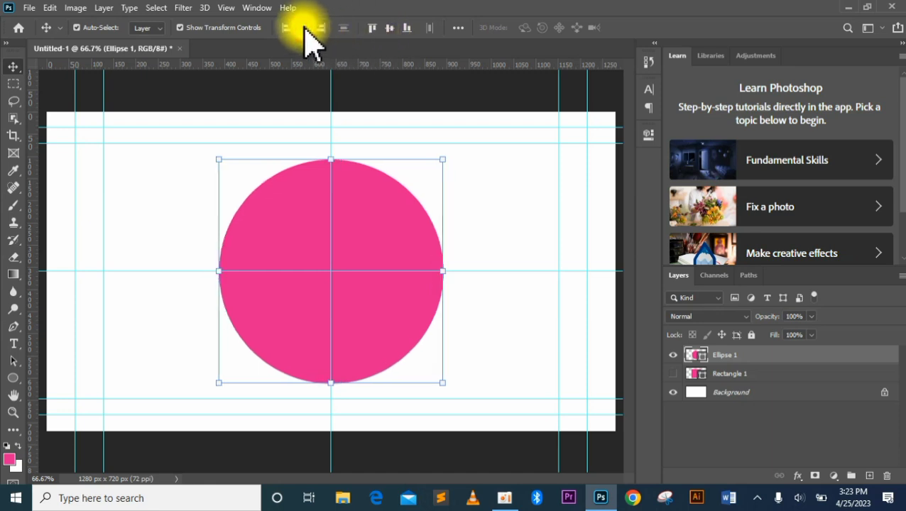
# Cut a hole about 68 x 62 px through the circle's centre using an elliptical selection and an inverted layer mask.
pyautogui.click(13, 83)
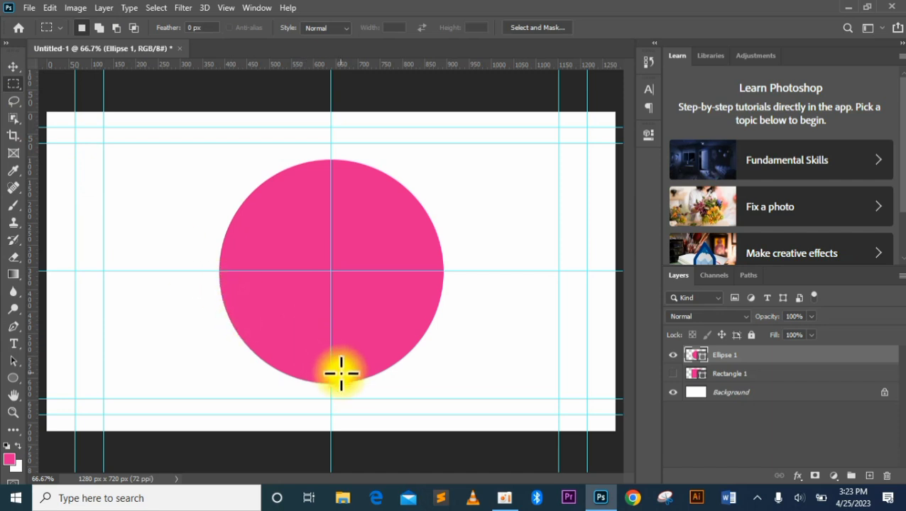
pyautogui.moveTo(331, 271); pyautogui.dragTo(355, 316)
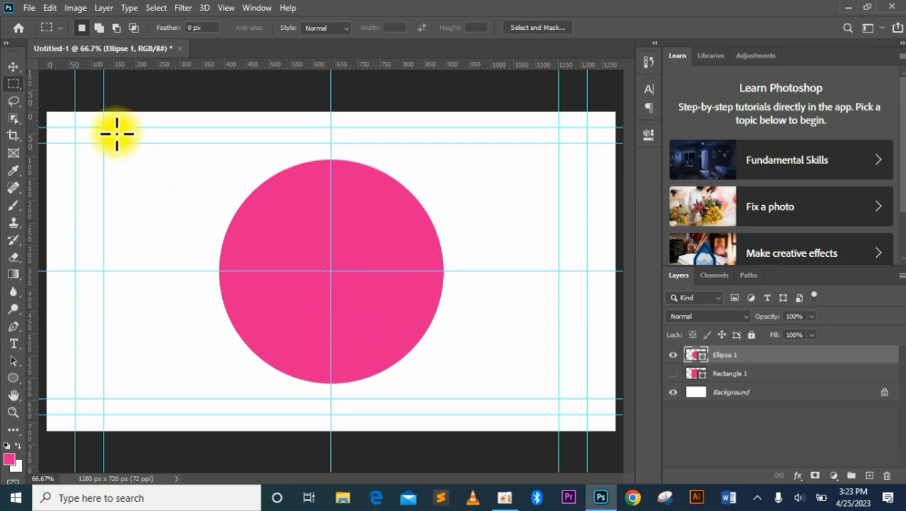
pyautogui.click(12, 84)
pyautogui.click(52, 98)
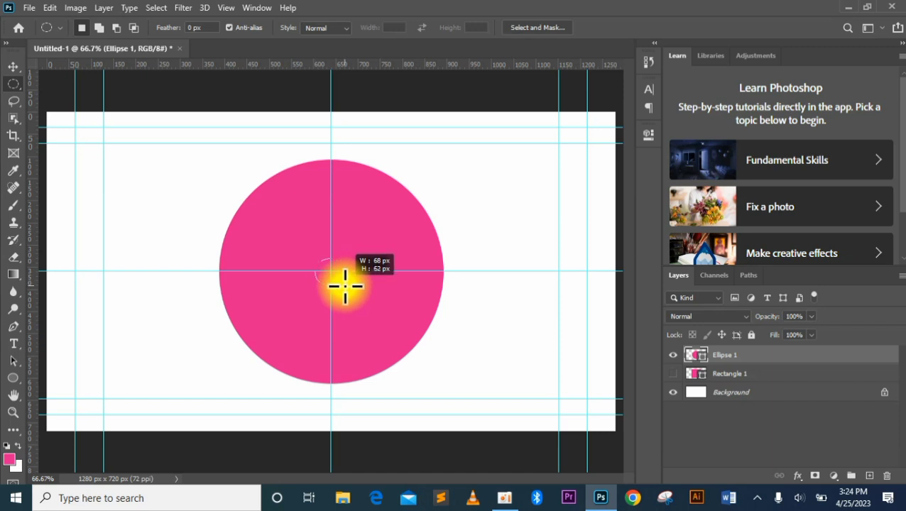
pyautogui.moveTo(346, 286); pyautogui.dragTo(346, 287)
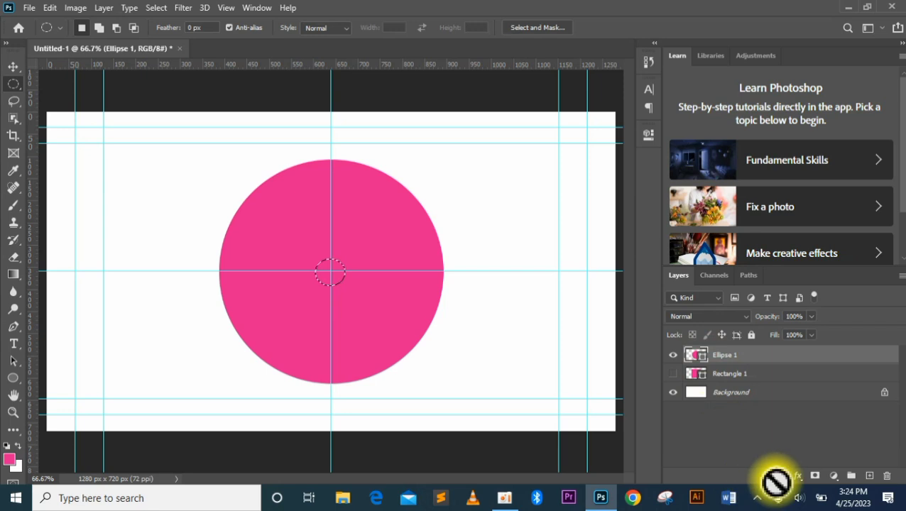
pyautogui.click(815, 475)
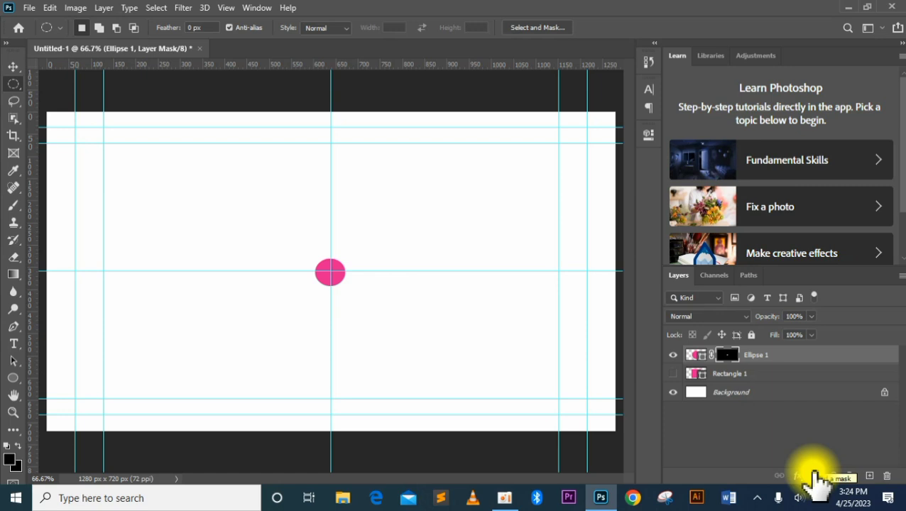
pyautogui.hotkey('ctrl', 'i')
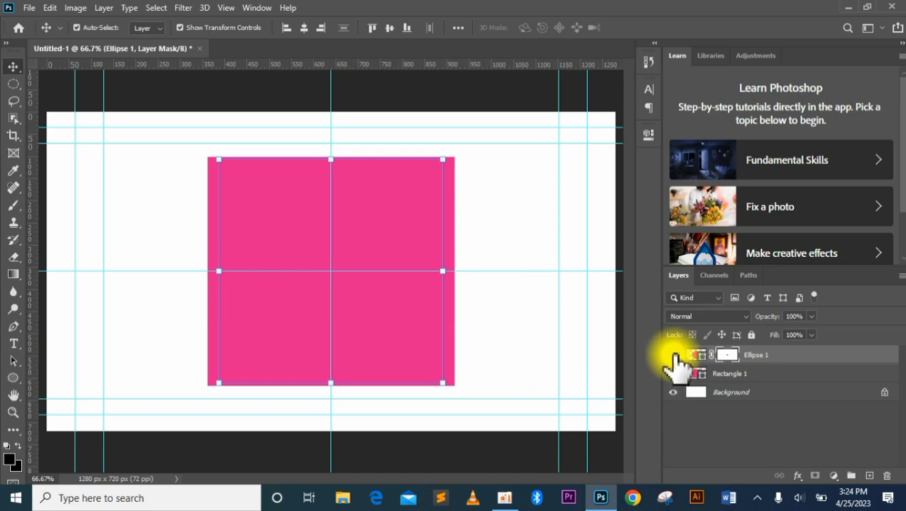
# Show the Rectangle 1 layer and change the rectangle's fill to dark purple #380e25.
pyautogui.click(674, 374)
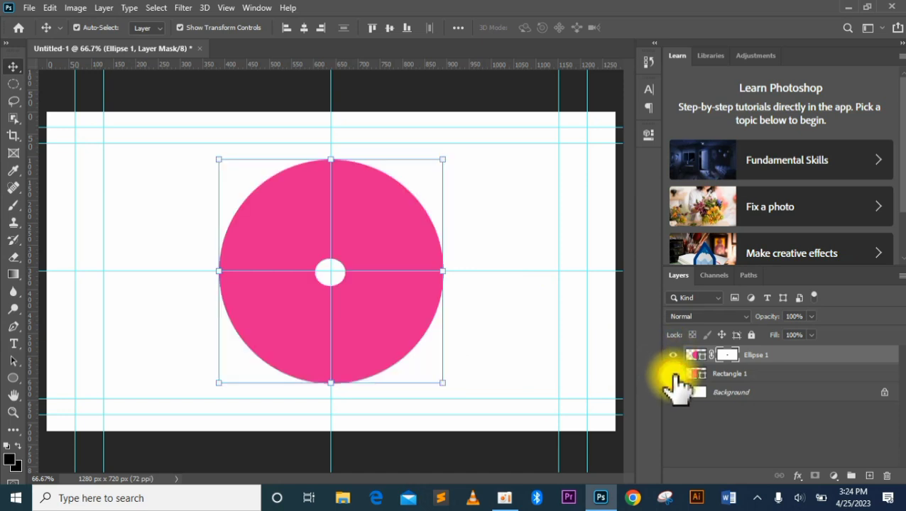
pyautogui.click(673, 373)
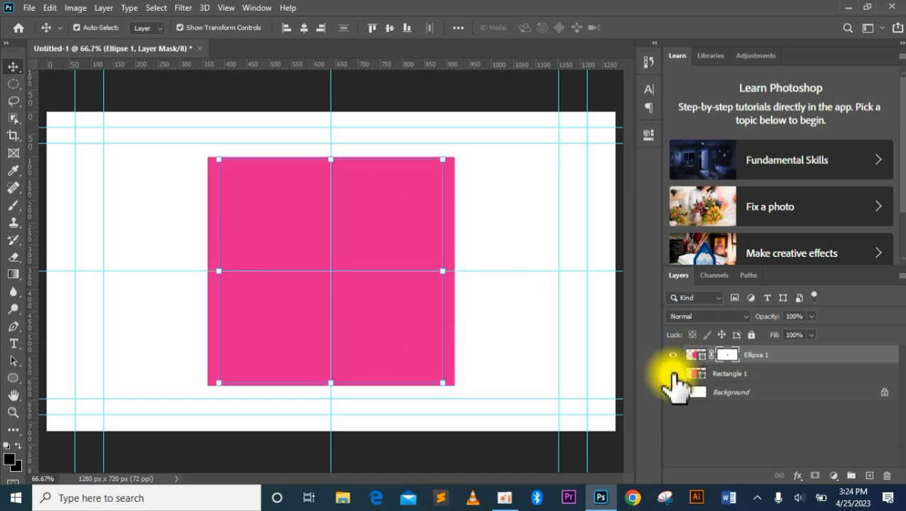
pyautogui.doubleClick(699, 374)
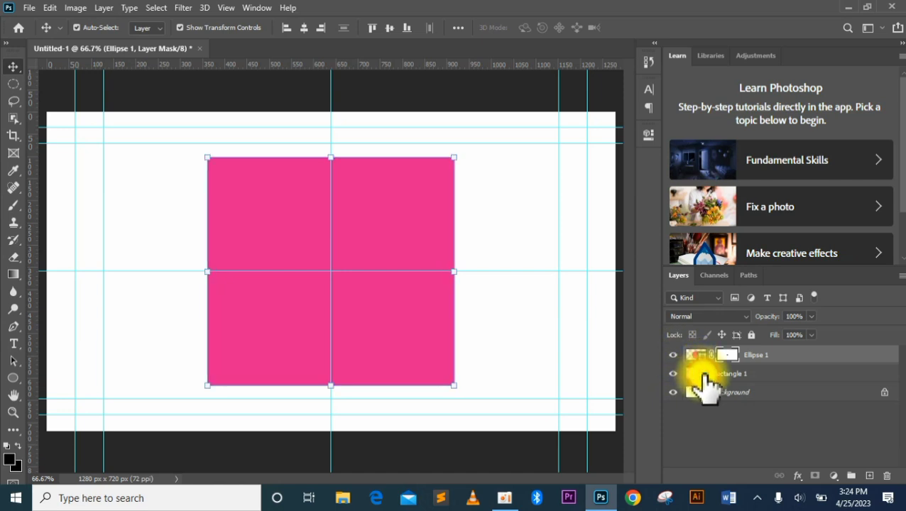
pyautogui.moveTo(637, 302); pyautogui.dragTo(620, 284)
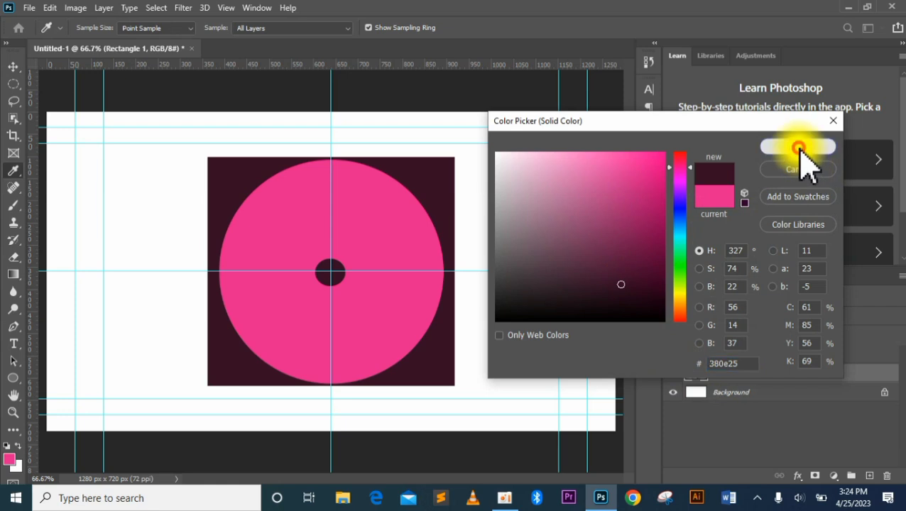
pyautogui.click(799, 148)
# Place the Ellipse 1 layer beneath Rectangle 1 and slide the disc right until it reaches the inner right margin guide.
pyautogui.press('v')
pyautogui.moveTo(410, 336); pyautogui.dragTo(490, 341)
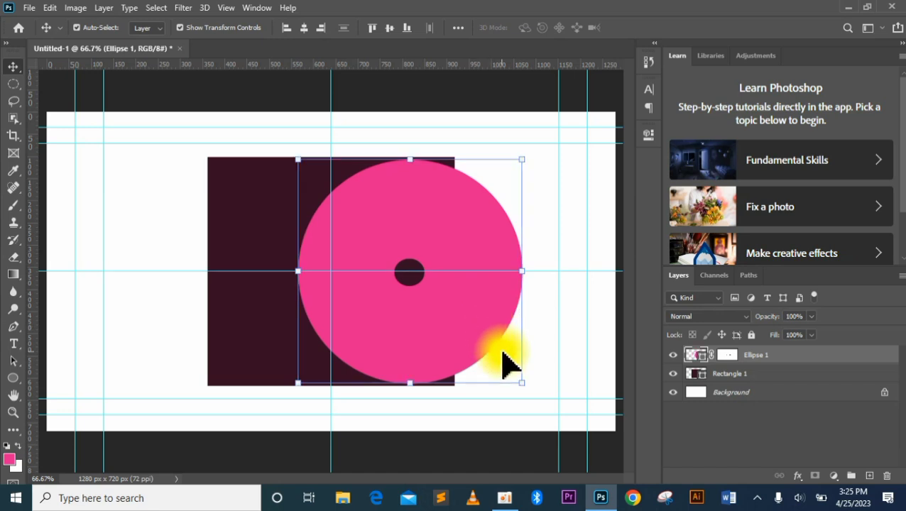
pyautogui.click(538, 458)
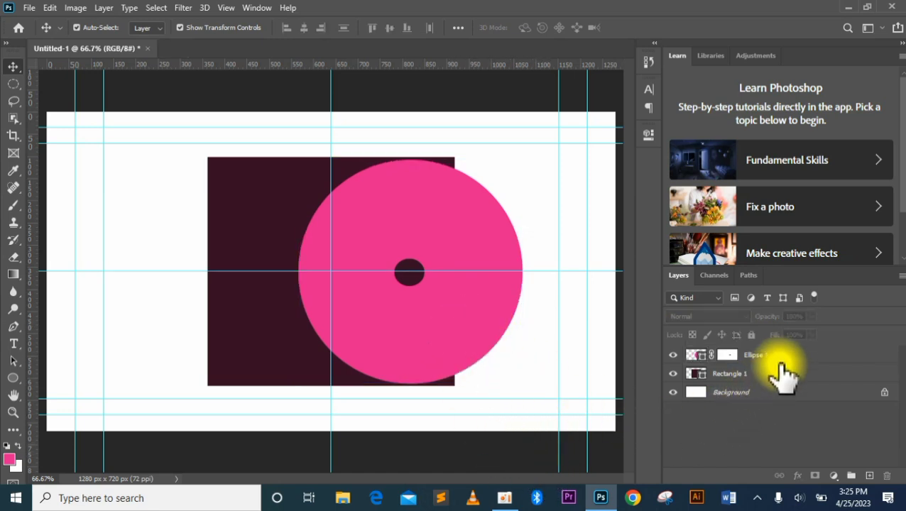
pyautogui.moveTo(781, 355); pyautogui.dragTo(775, 377)
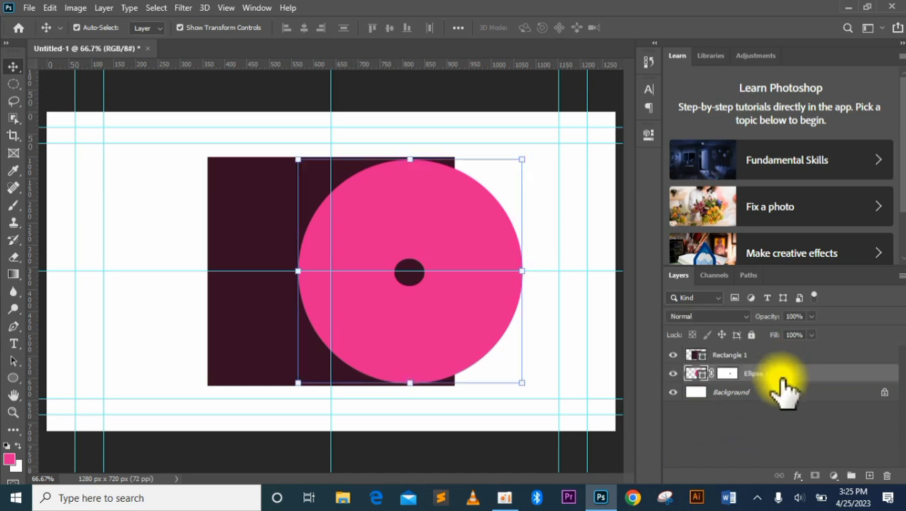
pyautogui.moveTo(496, 313); pyautogui.dragTo(537, 317)
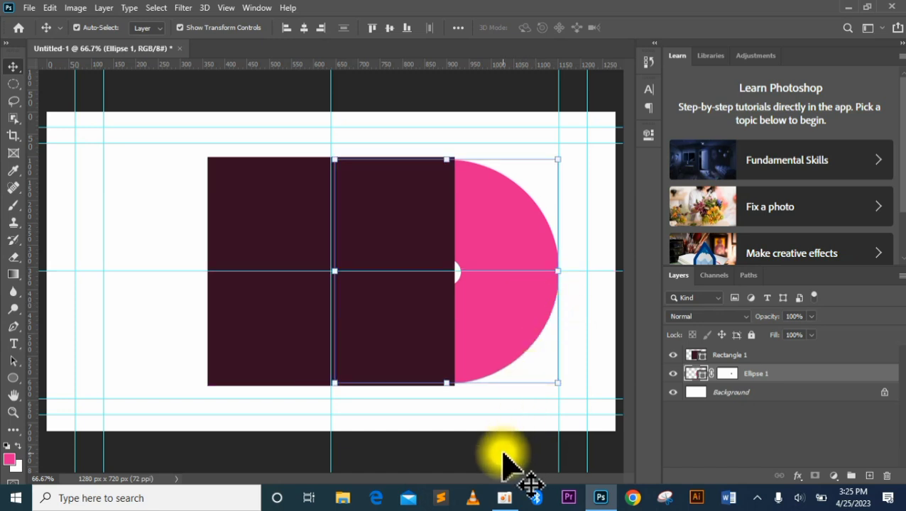
# Shift the disc slightly left so its left edge meets the vertical centre guide, and deselect the layers.
pyautogui.click(263, 470)
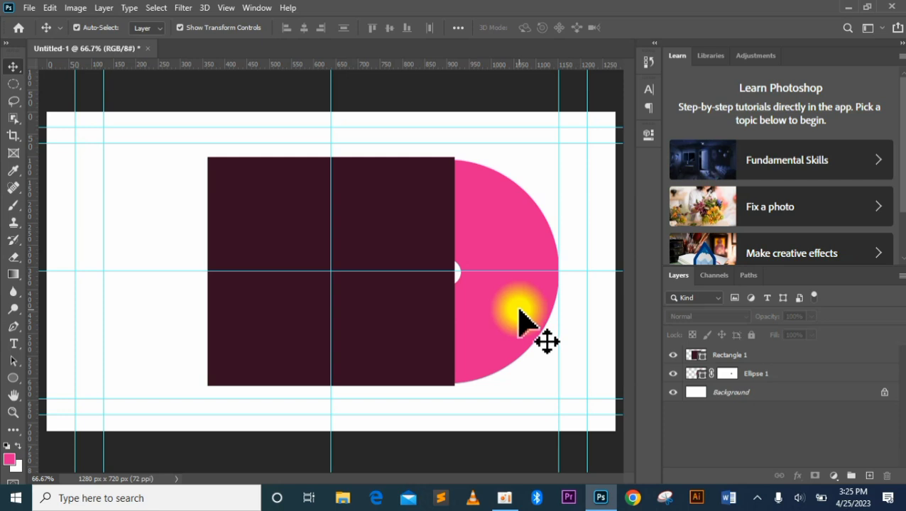
pyautogui.moveTo(515, 313); pyautogui.dragTo(507, 318)
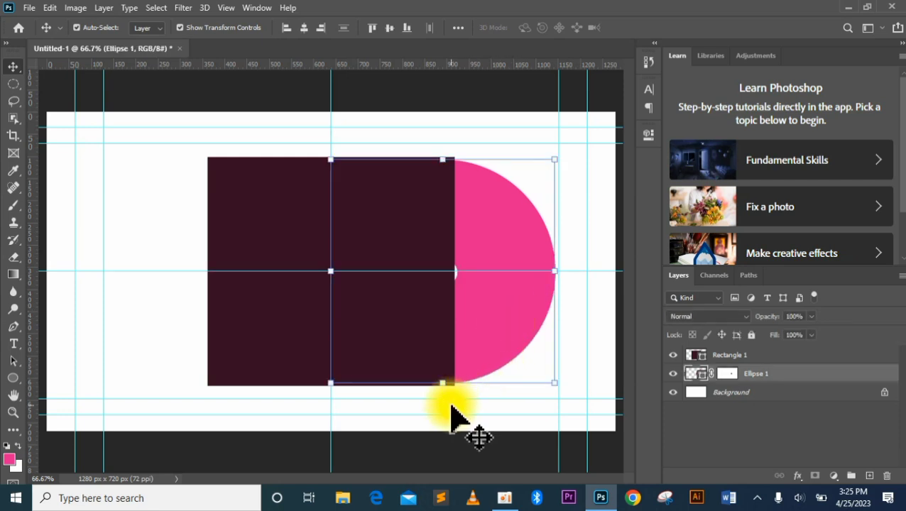
pyautogui.click(181, 371)
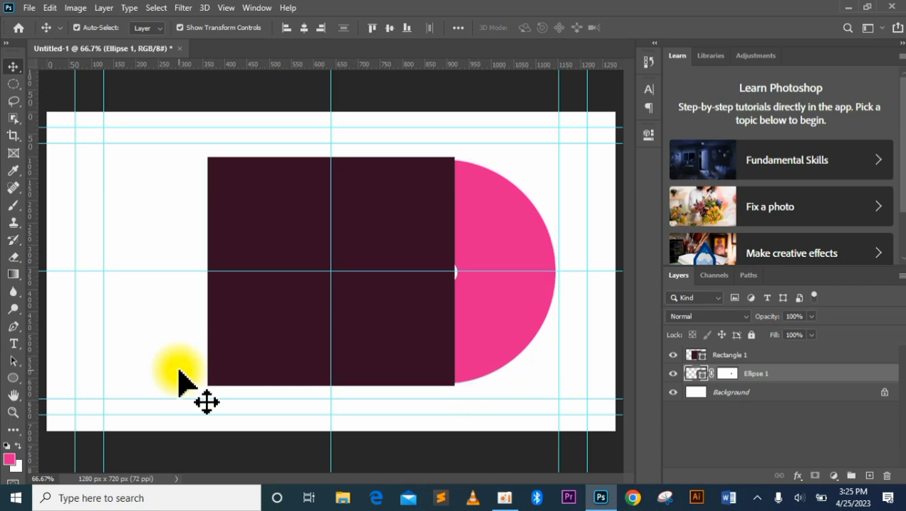
pyautogui.click(438, 341)
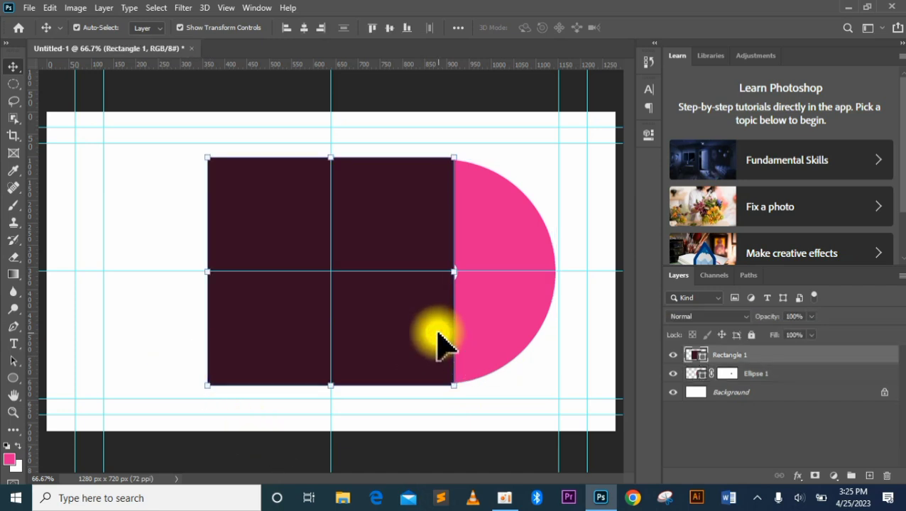
pyautogui.click(449, 454)
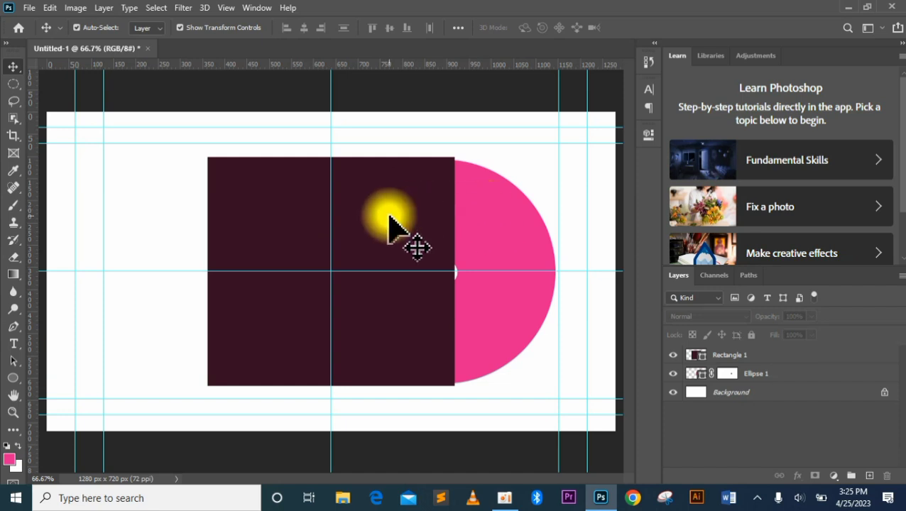
# Create a new 1080 x 1080 px document at 300 ppi for the cover artwork.
pyautogui.click(30, 9)
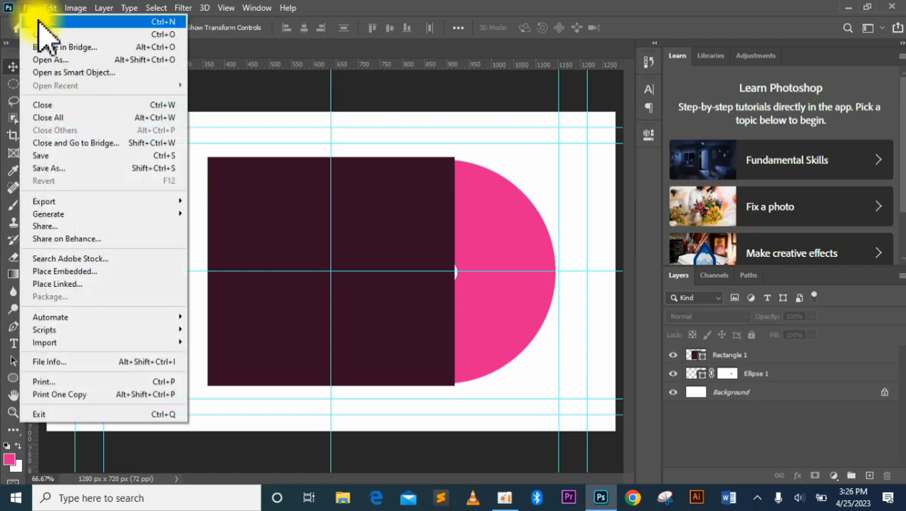
pyautogui.click(41, 22)
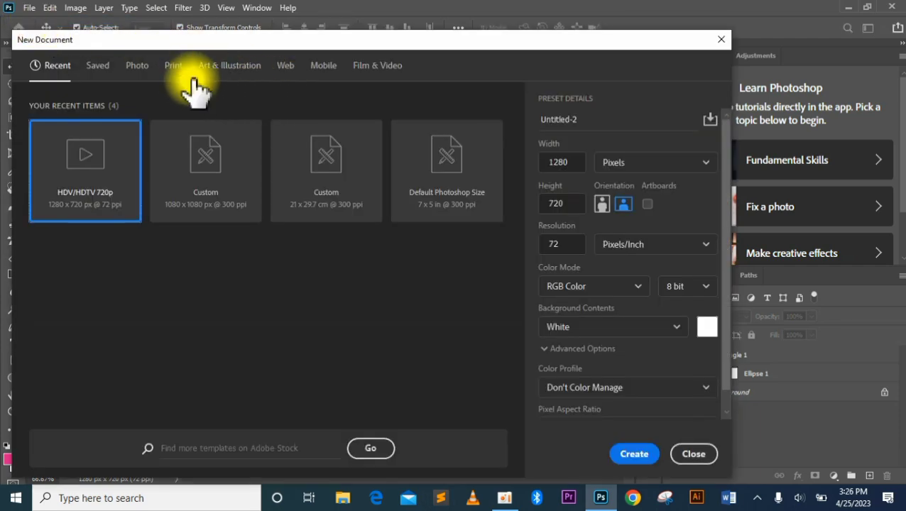
pyautogui.click(177, 65)
pyautogui.click(635, 454)
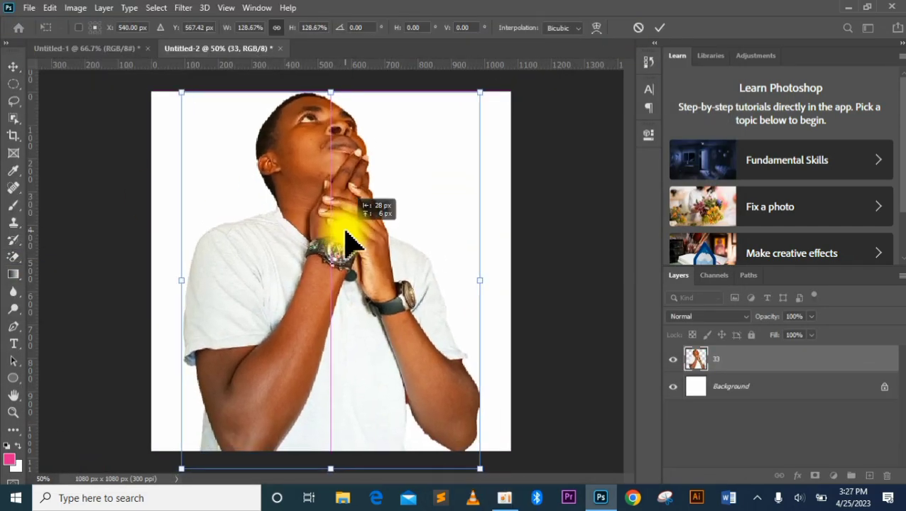
# Scale the placed portrait 33 to about 129% on the canvas and fade its lower edge with a soft-brushed layer mask.
pyautogui.press('Return')
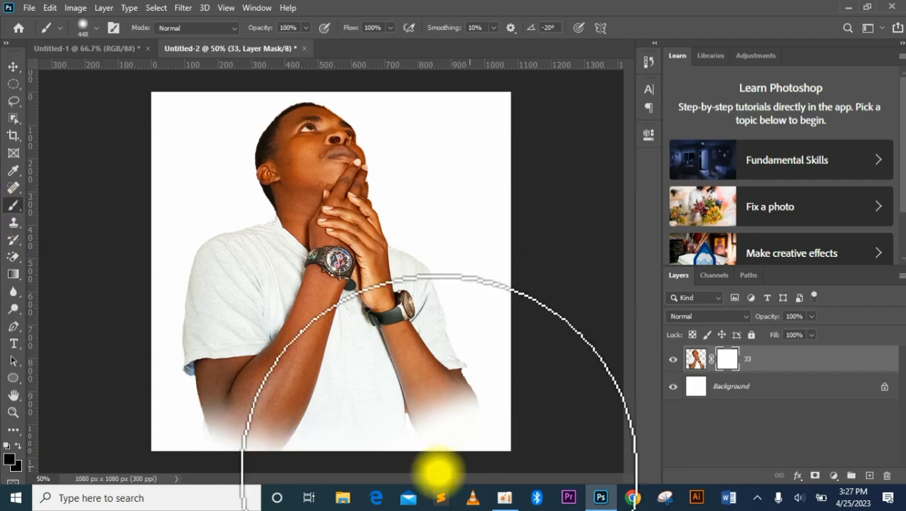
pyautogui.press('v')
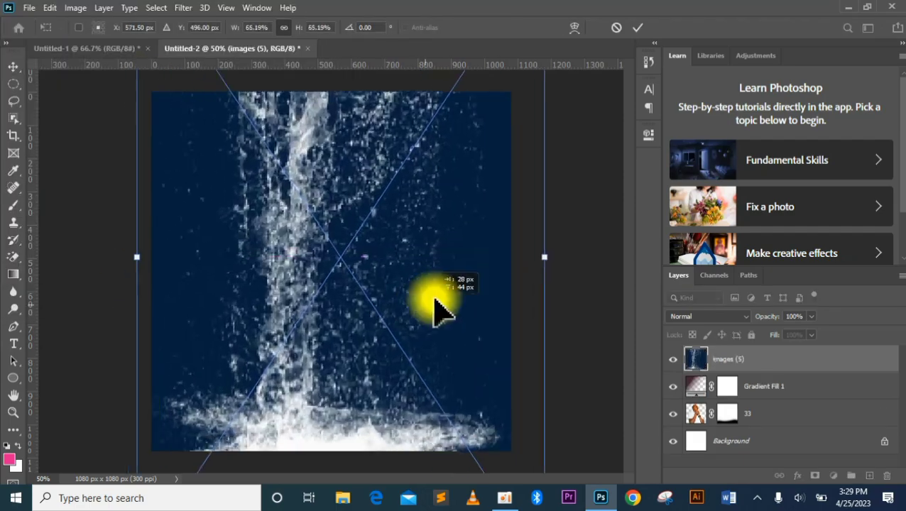
# Place the water splash image over the portrait, set its blend mode to Screen and mask it off the face.
pyautogui.press('Return')
pyautogui.click(709, 316)
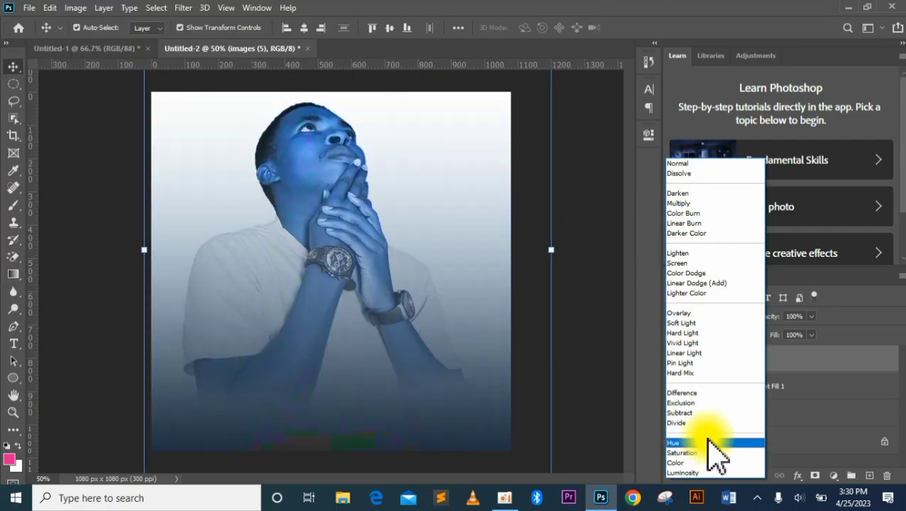
pyautogui.click(704, 264)
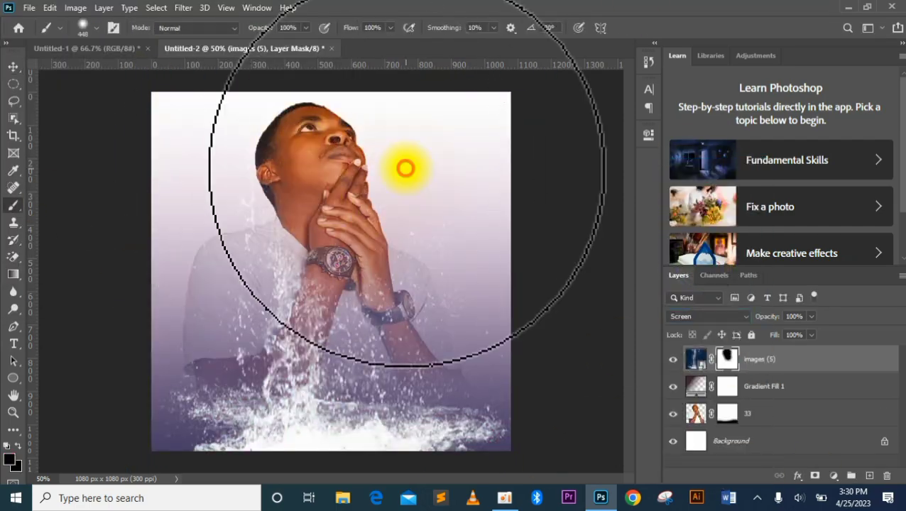
# Embed the second portrait, 22, beneath the gradient fill layer on the lower left of the artwork.
pyautogui.click(29, 7)
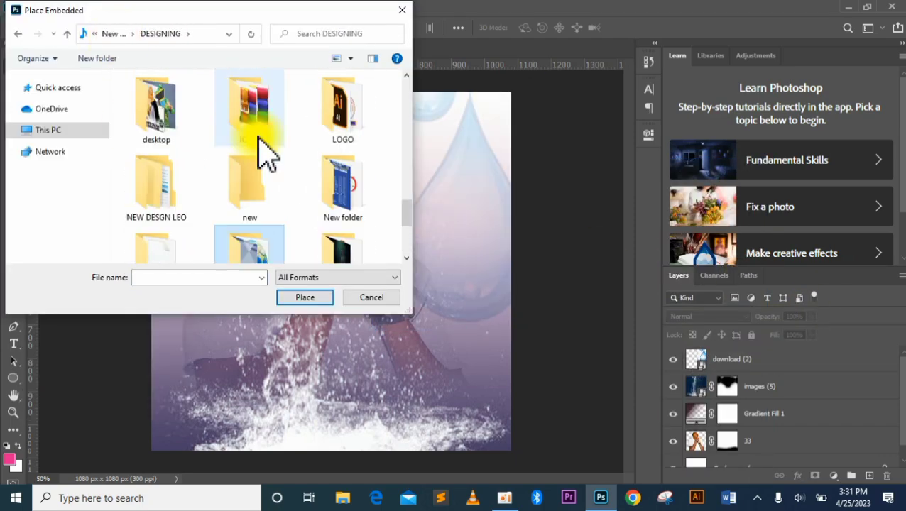
pyautogui.scroll(3, 288, 146)
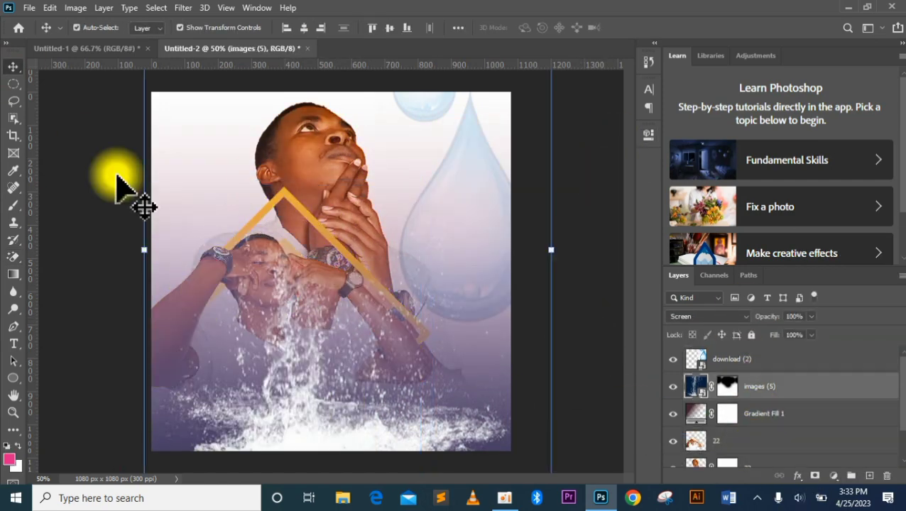
# Add the title text Nitendee across the middle of the cover artwork.
pyautogui.click(14, 344)
pyautogui.click(243, 348)
pyautogui.write('LEGENDE')
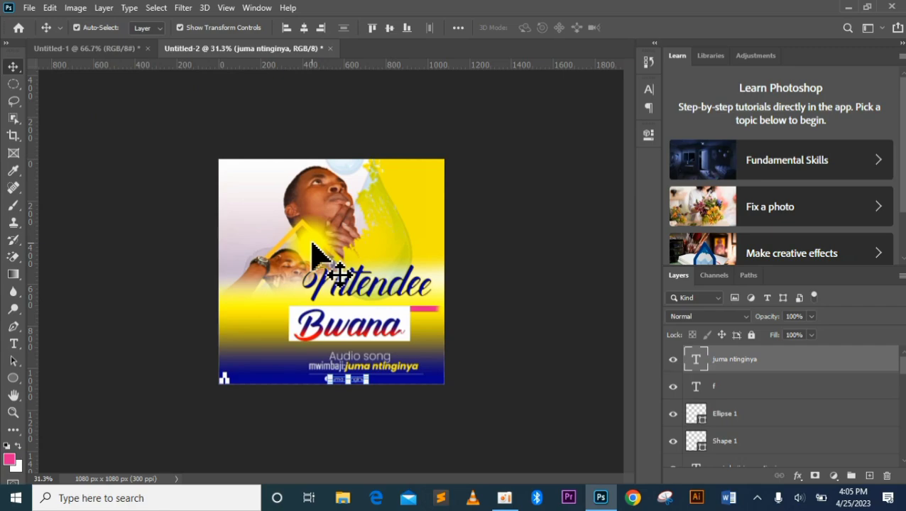
# Examine the finished cover artwork up close and as a whole, including the portraits, title lettering and bottom text.
pyautogui.scroll(4, 316, 253)
pyautogui.scroll(-2, 321, 257)
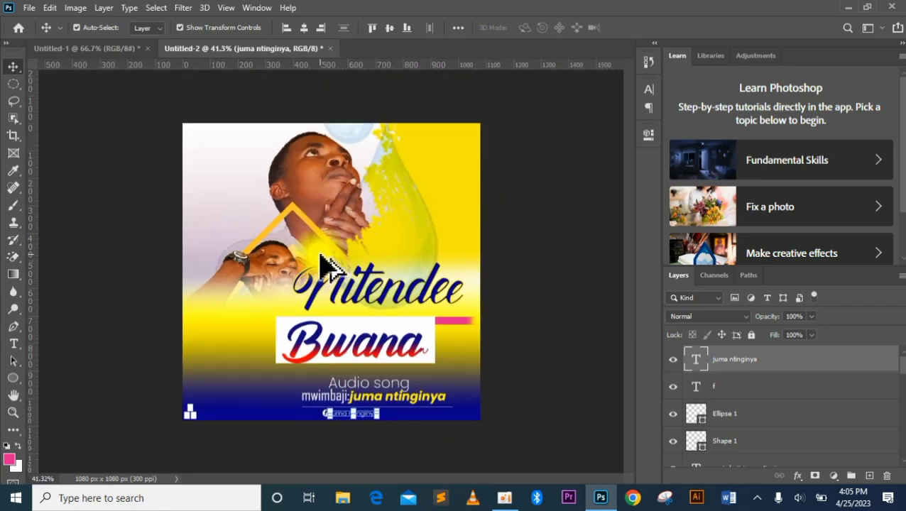
pyautogui.scroll(6, 323, 267)
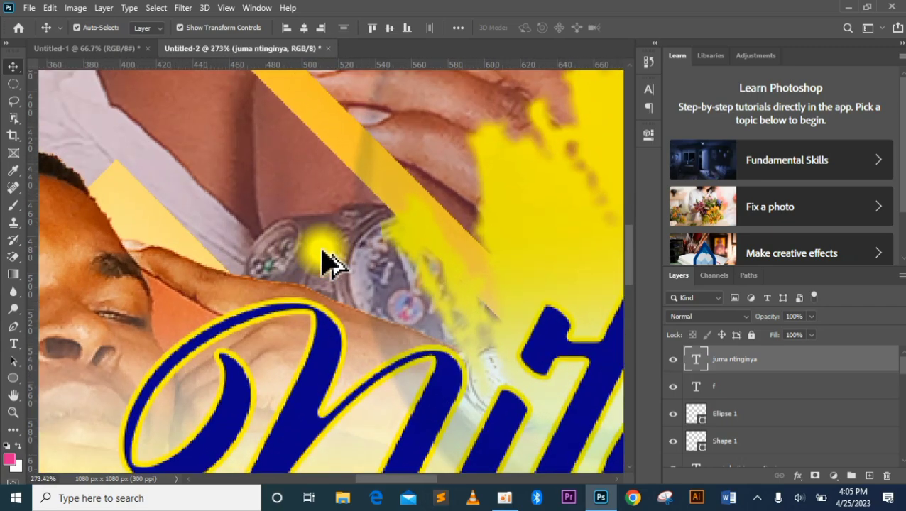
pyautogui.scroll(-6, 323, 266)
pyautogui.scroll(3, 327, 262)
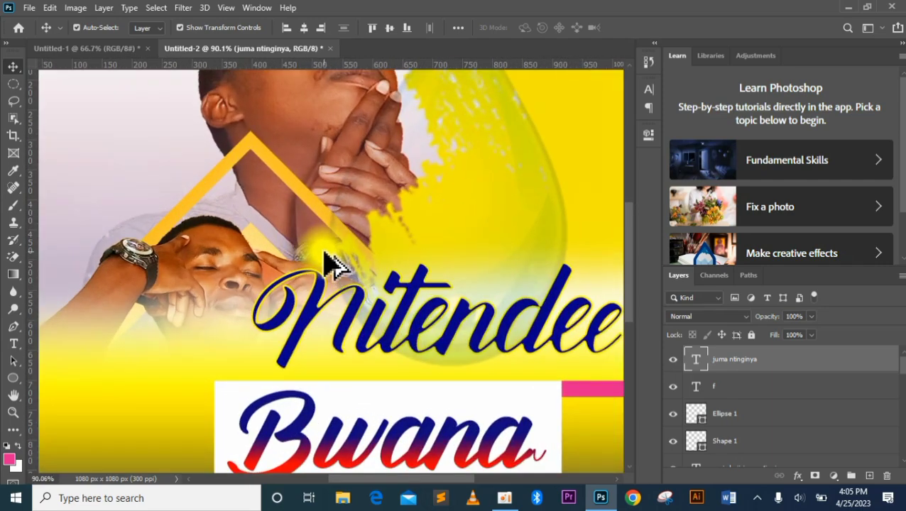
pyautogui.scroll(-4, 325, 258)
pyautogui.scroll(2, 325, 252)
pyautogui.scroll(-1, 325, 249)
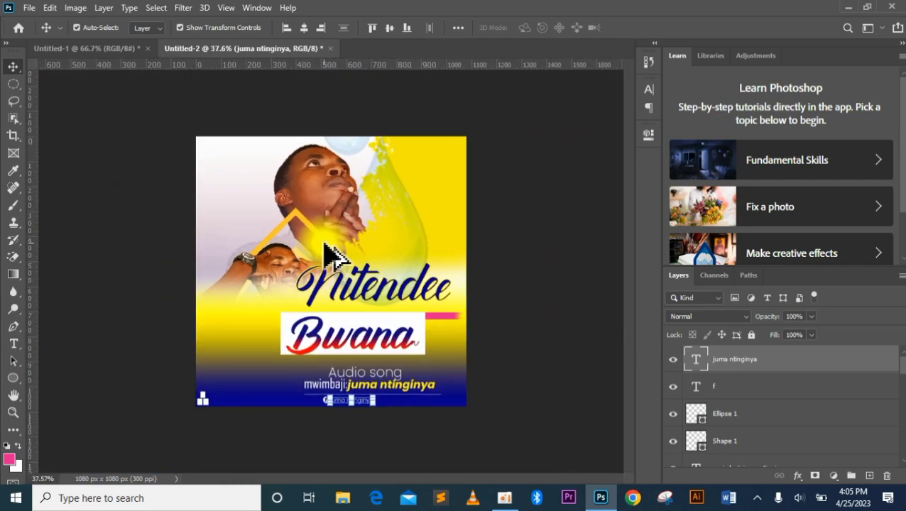
pyautogui.scroll(1, 334, 257)
pyautogui.scroll(1, 325, 249)
pyautogui.scroll(-2, 325, 252)
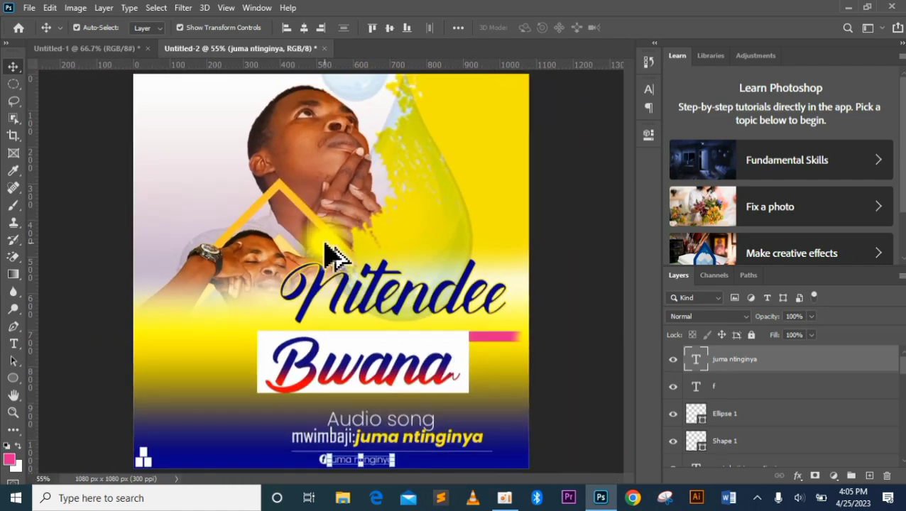
# Save the cover artwork on the computer as a JPEG named Untitled-2 in the Pictures folder.
pyautogui.click(28, 9)
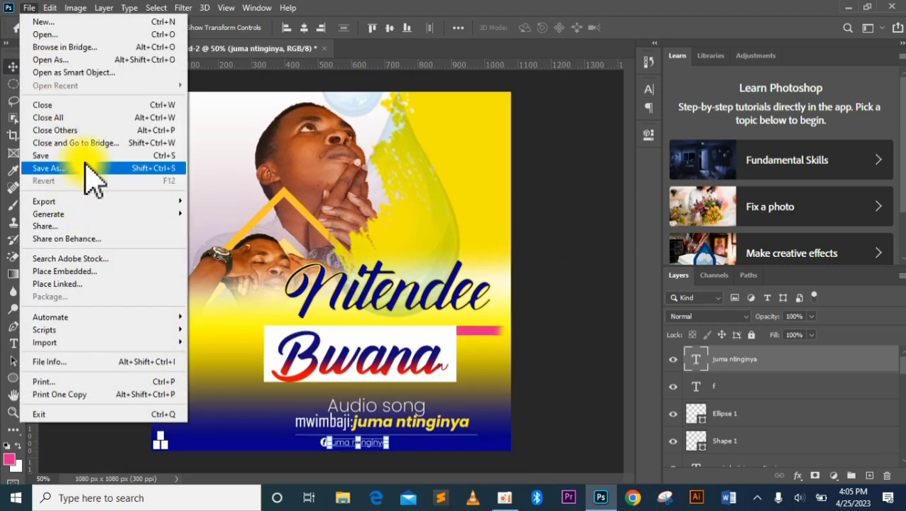
pyautogui.click(88, 168)
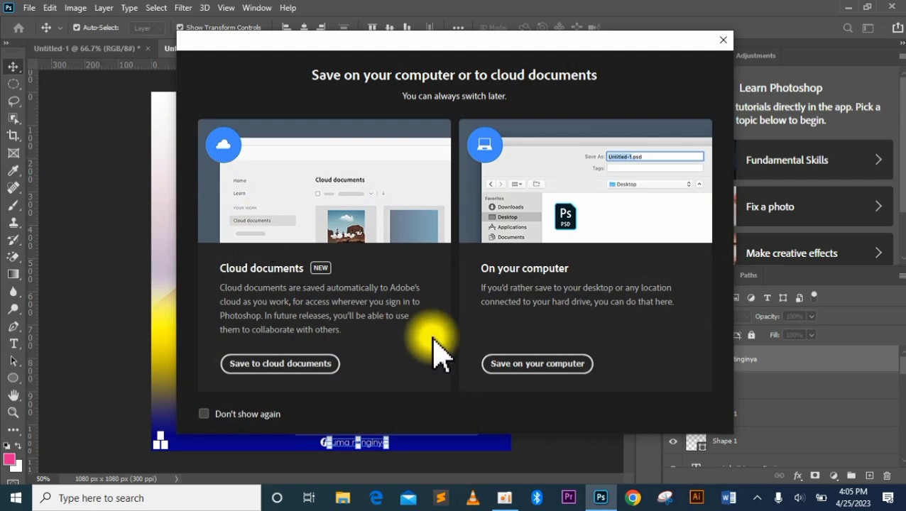
pyautogui.click(526, 366)
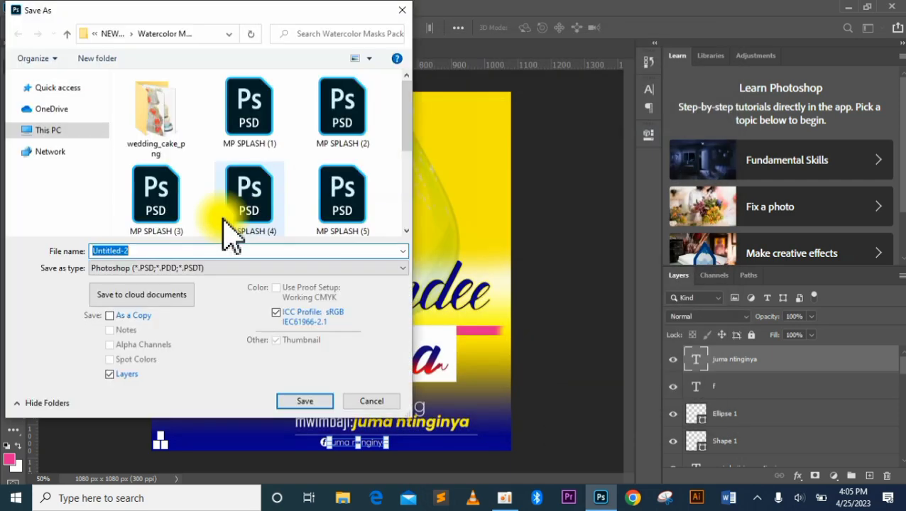
pyautogui.click(213, 268)
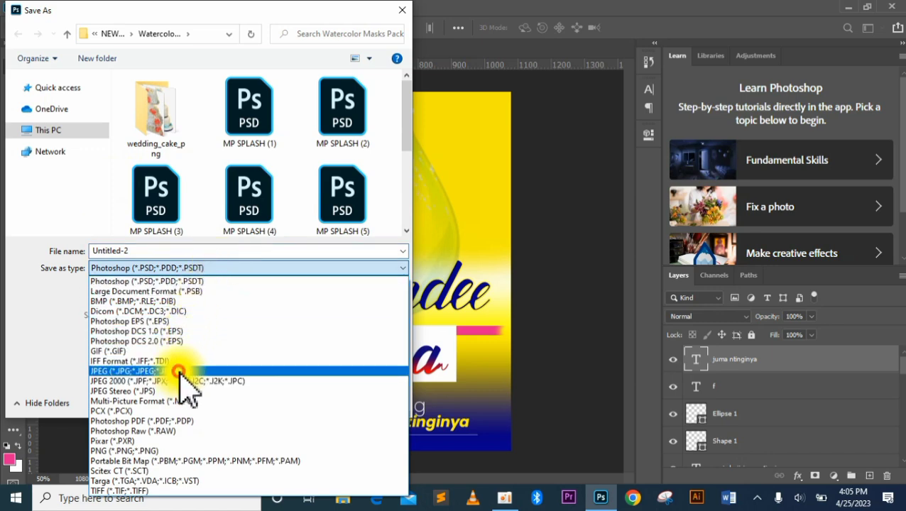
pyautogui.click(181, 371)
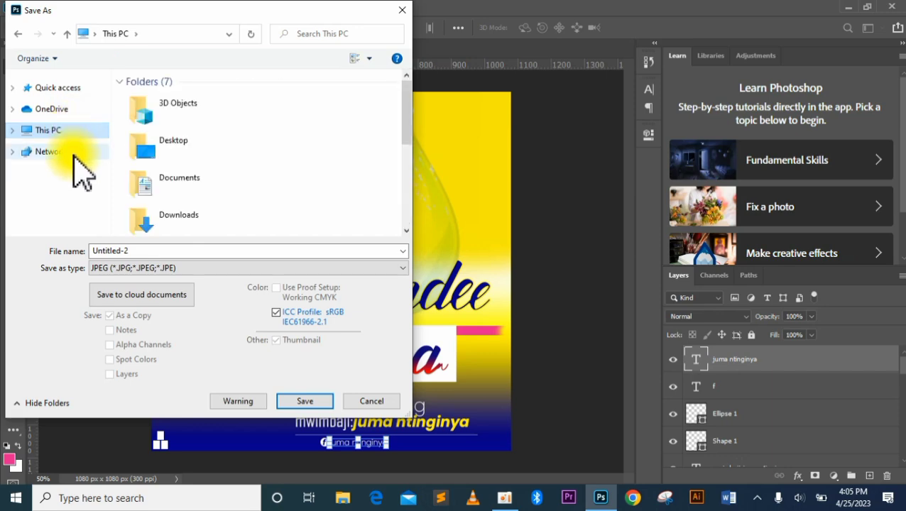
pyautogui.scroll(-3, 187, 222)
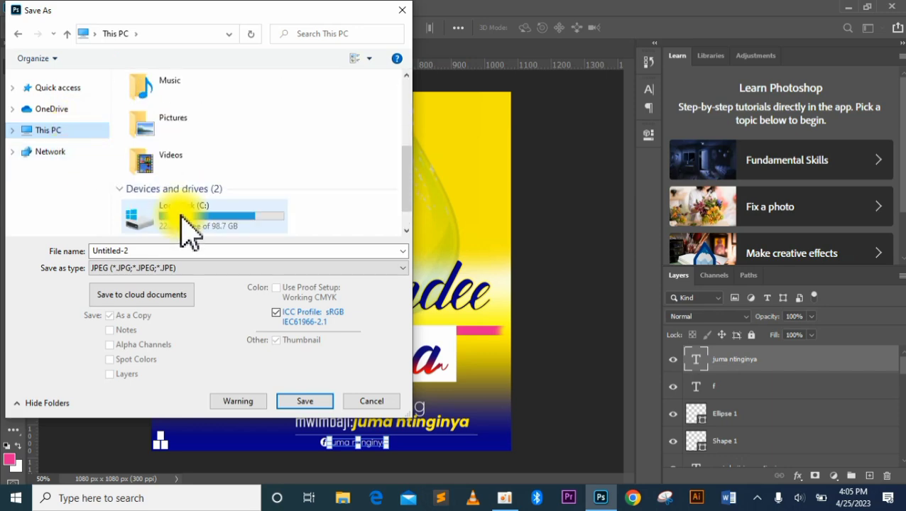
pyautogui.press('Escape')
# Switch to the Untitled-1 mockup document and look over the sleeve and disc layout.
pyautogui.click(118, 48)
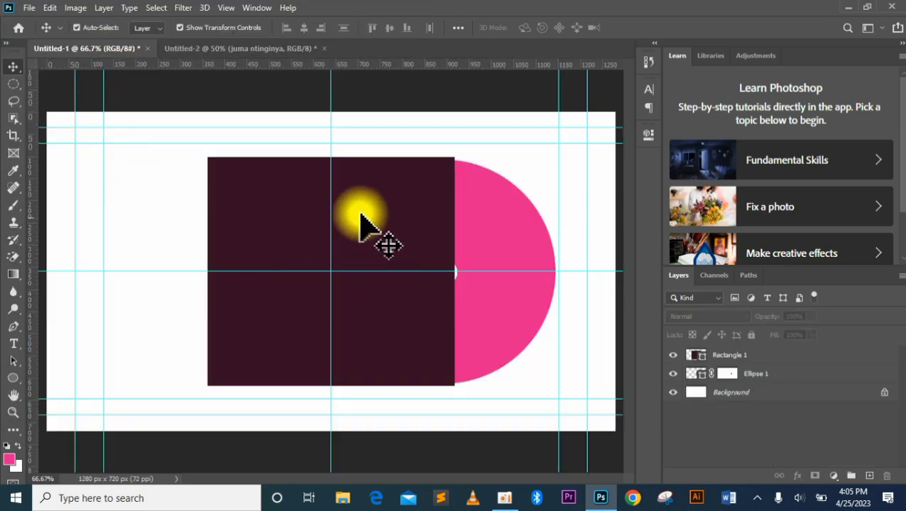
pyautogui.scroll(-2, 331, 227)
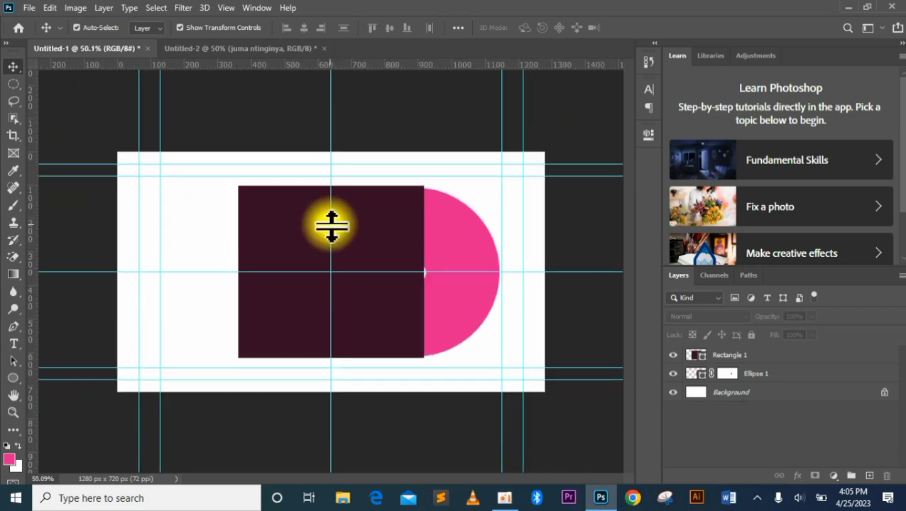
pyautogui.scroll(3, 330, 226)
pyautogui.scroll(-3, 334, 231)
pyautogui.scroll(3, 335, 232)
pyautogui.scroll(-3, 330, 228)
pyautogui.scroll(3, 330, 229)
pyautogui.scroll(-3, 330, 229)
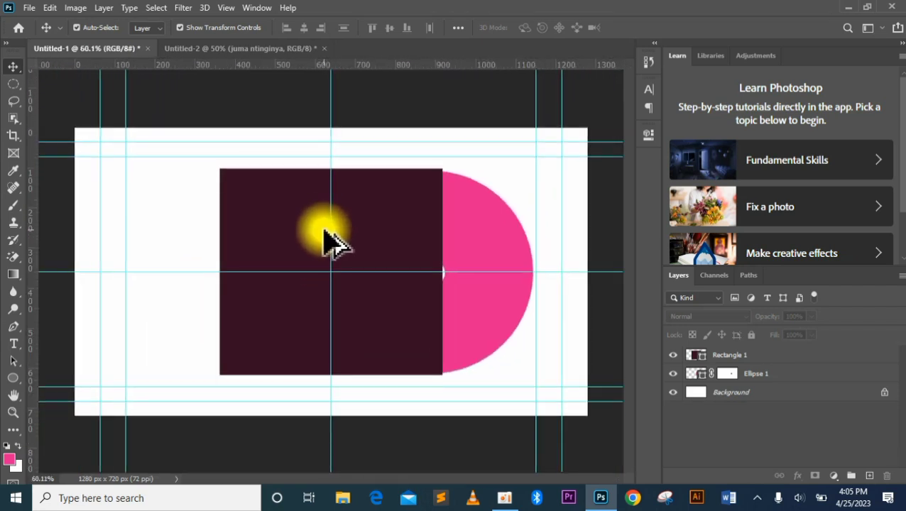
pyautogui.click(275, 47)
pyautogui.hotkey('ctrl', 'Tab')
# Convert the Rectangle 1 sleeve layer to a smart object.
pyautogui.click(702, 357)
pyautogui.rightClick(704, 366)
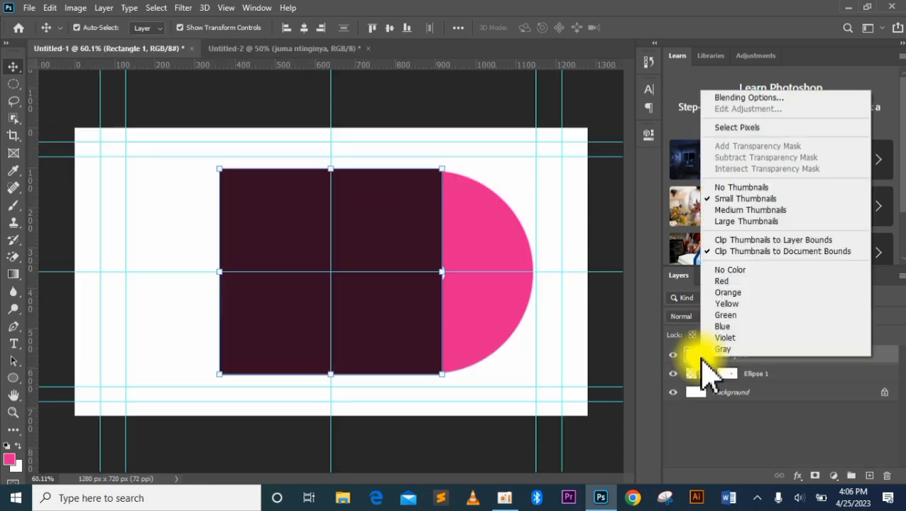
pyautogui.click(780, 432)
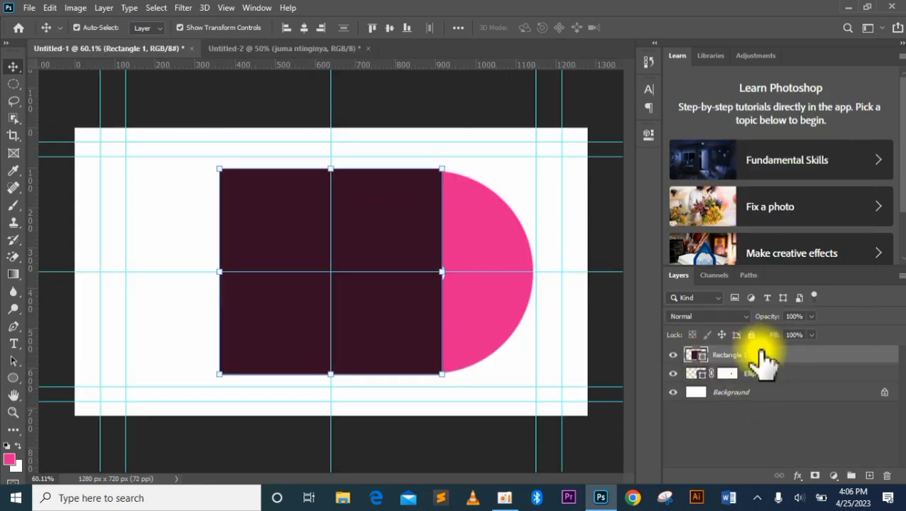
pyautogui.rightClick(766, 357)
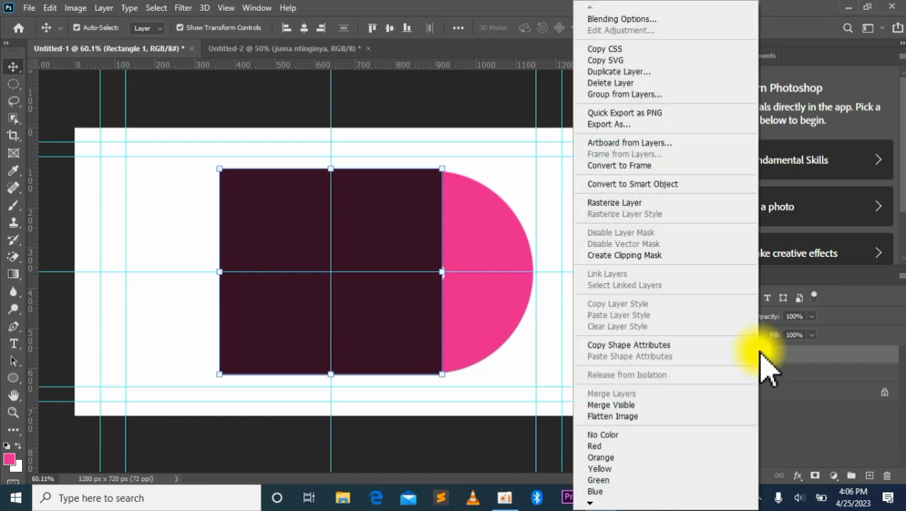
pyautogui.click(703, 187)
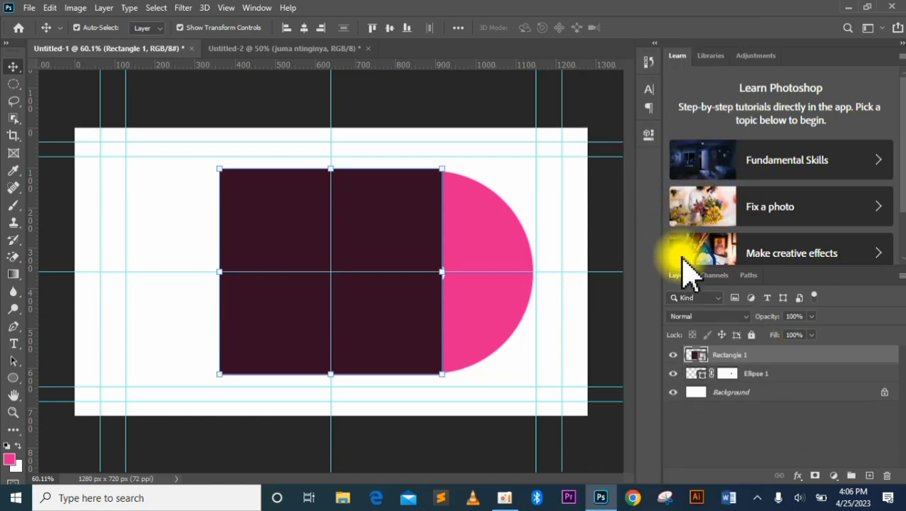
# Open the contents of the Rectangle 1 smart object and embed the Untitled-2 image from the Pictures folder.
pyautogui.doubleClick(704, 359)
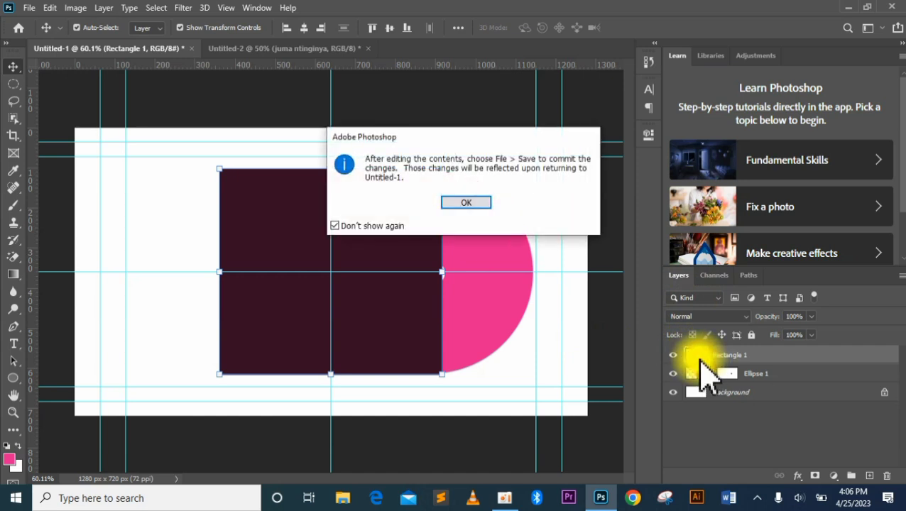
pyautogui.click(477, 205)
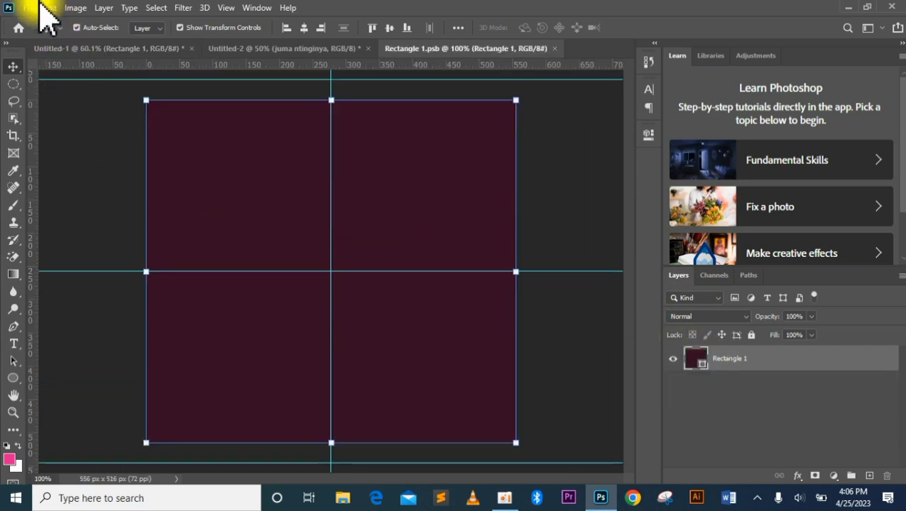
pyautogui.click(28, 9)
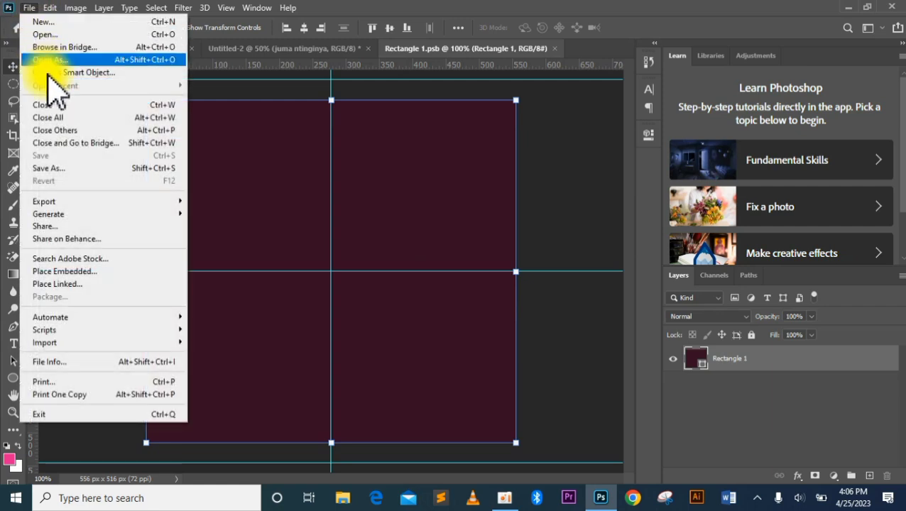
pyautogui.click(91, 269)
pyautogui.click(278, 151)
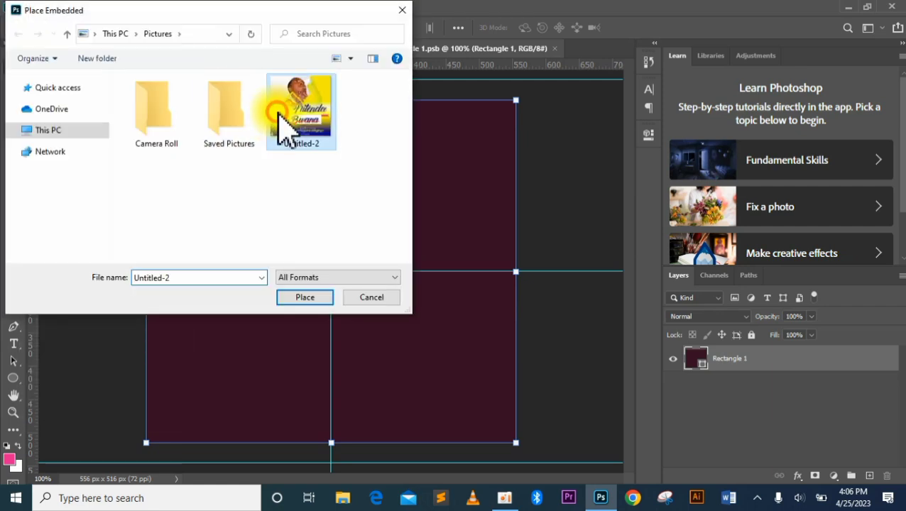
pyautogui.doubleClick(280, 118)
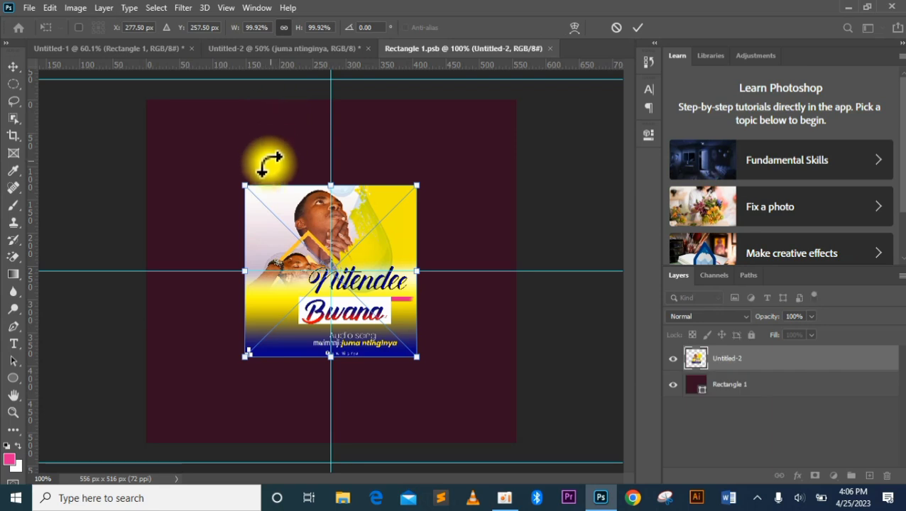
# Enlarge the placed Untitled-2 artwork inside the Rectangle 1 smart object and align its edges to cover the whole sleeve.
pyautogui.moveTo(234, 176); pyautogui.dragTo(142, 69)
pyautogui.moveTo(290, 207); pyautogui.dragTo(325, 254)
pyautogui.moveTo(453, 134); pyautogui.dragTo(522, 101)
pyautogui.moveTo(360, 190); pyautogui.dragTo(341, 220)
pyautogui.moveTo(323, 124); pyautogui.dragTo(322, 97)
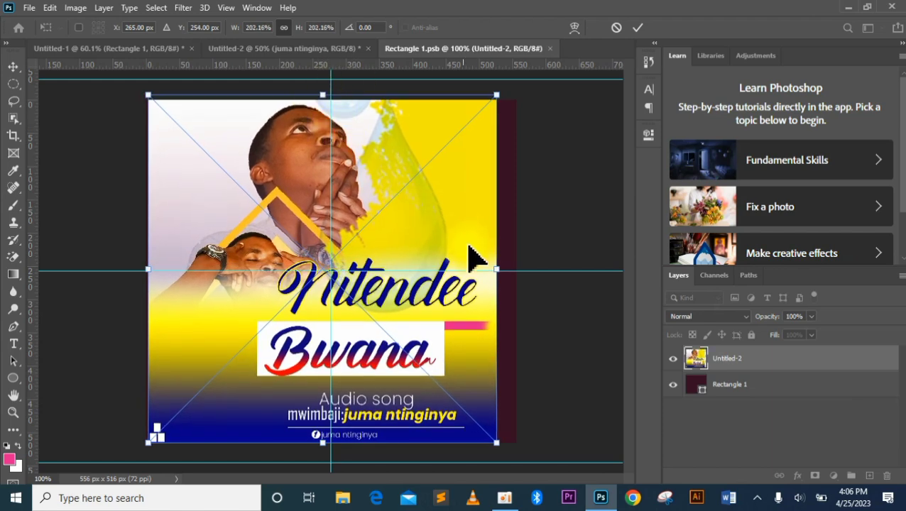
pyautogui.moveTo(496, 274); pyautogui.dragTo(516, 282)
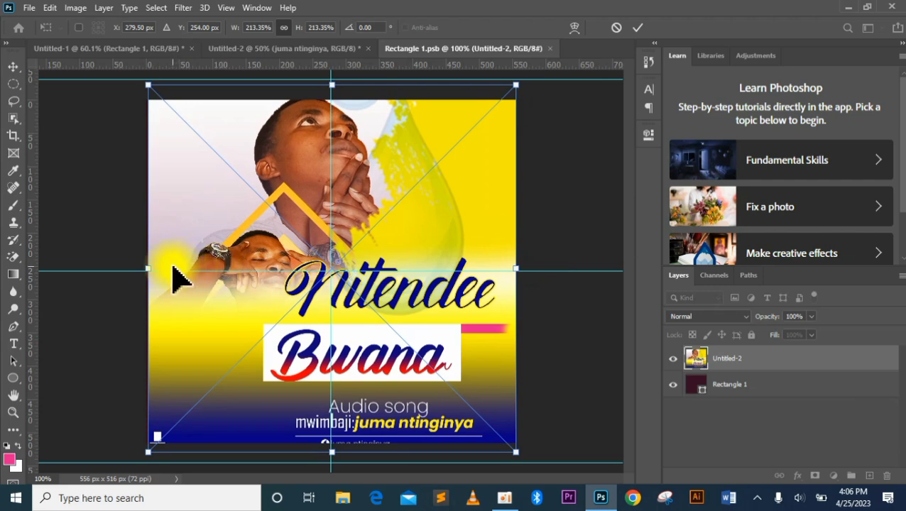
pyautogui.moveTo(145, 265); pyautogui.dragTo(141, 265)
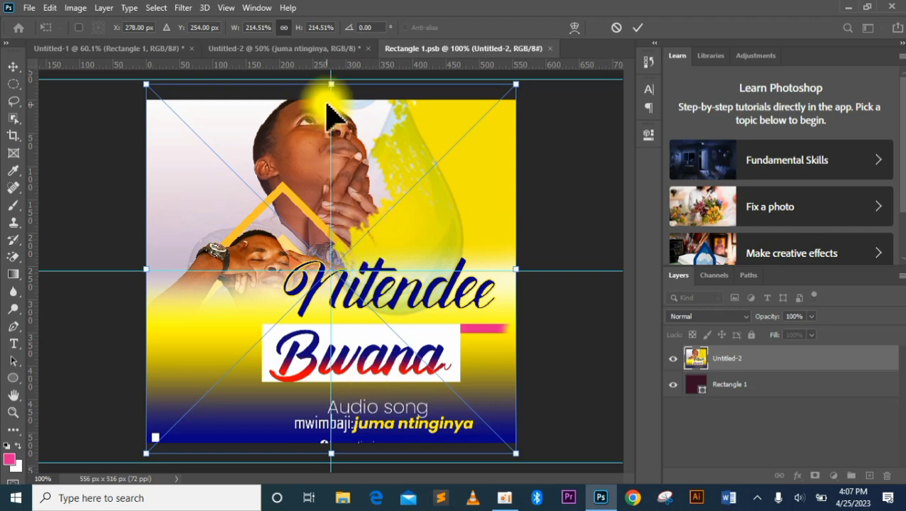
pyautogui.moveTo(335, 85); pyautogui.dragTo(333, 108)
pyautogui.moveTo(347, 204); pyautogui.dragTo(345, 195)
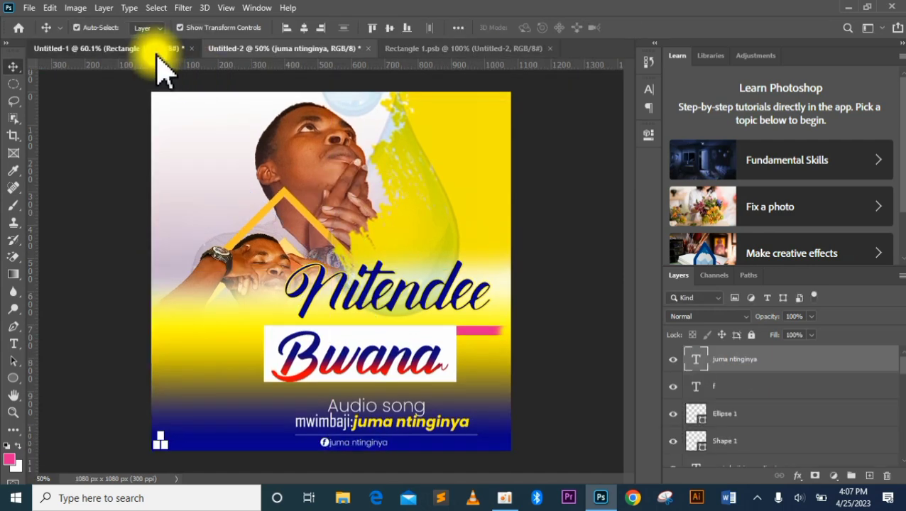
# Return to the Untitled-1 mockup, check the updated sleeve and select the Rectangle 1 layer.
pyautogui.click(157, 50)
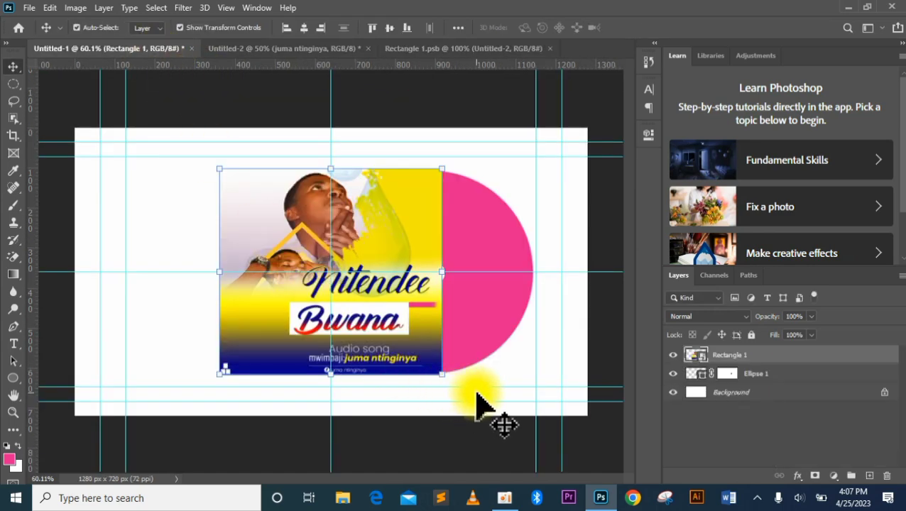
pyautogui.click(501, 469)
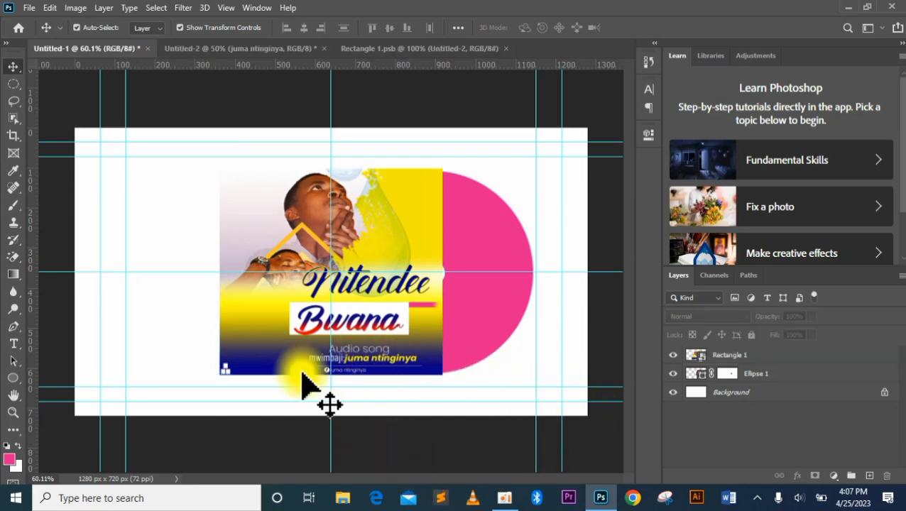
pyautogui.click(277, 348)
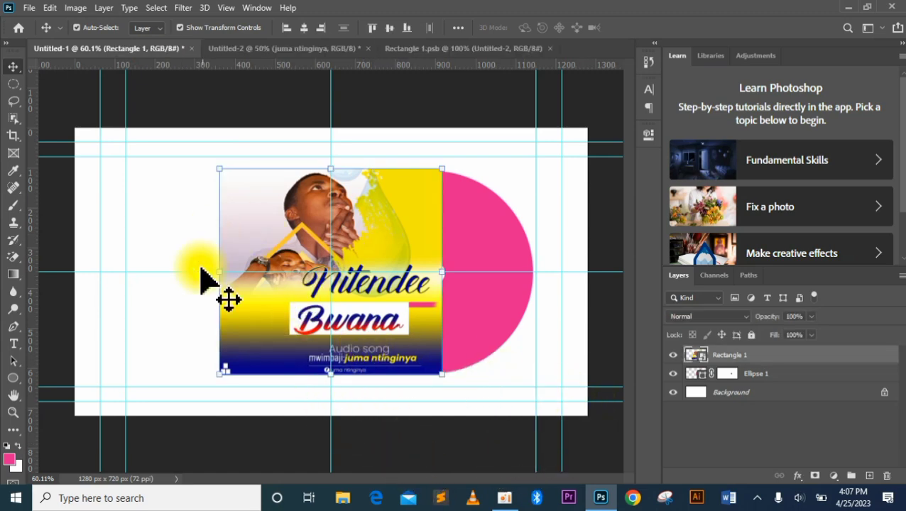
# Add a drop shadow to the Rectangle 1 sleeve and raise the shadow's opacity.
pyautogui.click(799, 477)
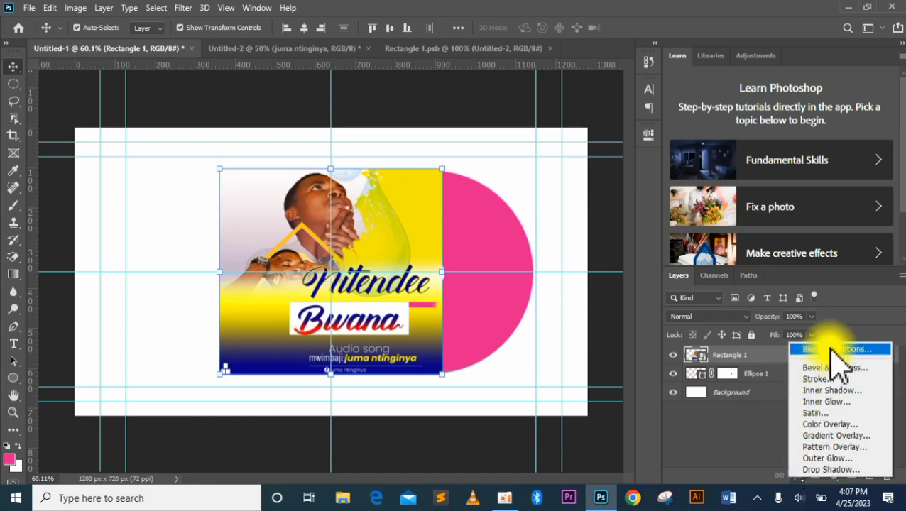
pyautogui.click(855, 469)
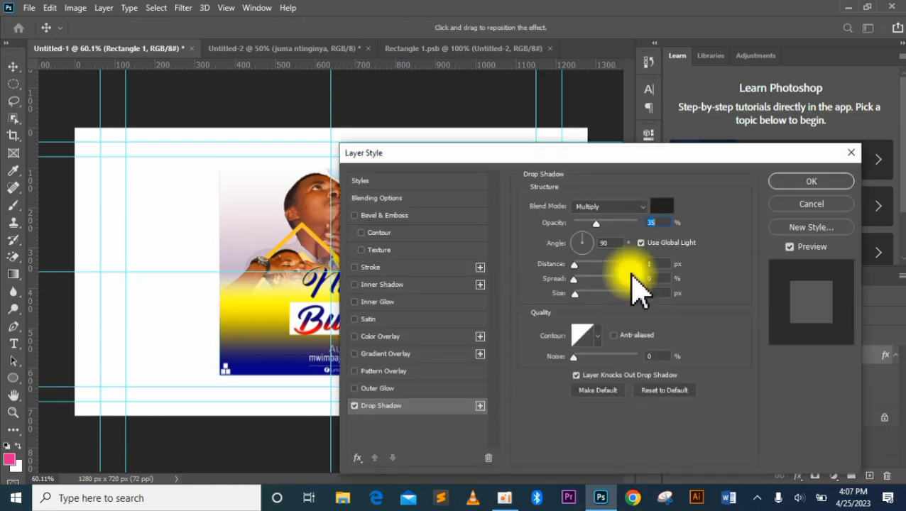
pyautogui.moveTo(569, 162); pyautogui.dragTo(781, 121)
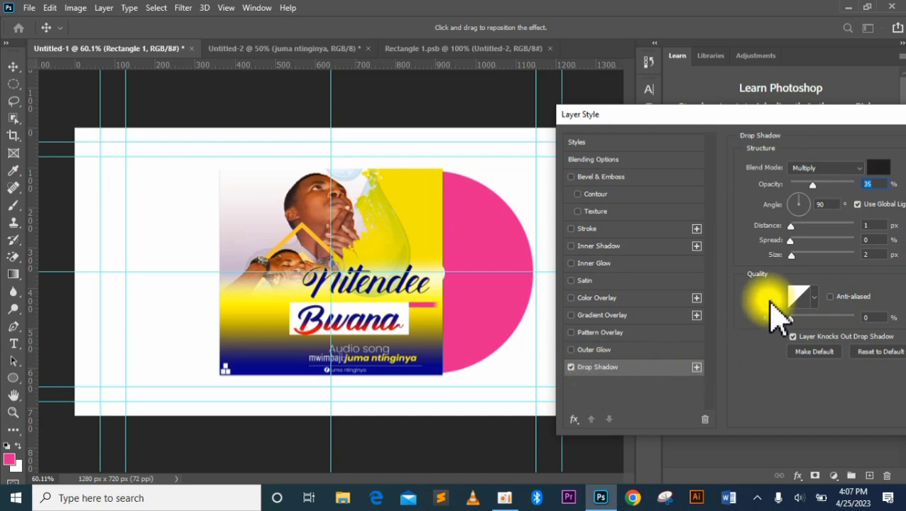
pyautogui.moveTo(815, 184); pyautogui.dragTo(871, 193)
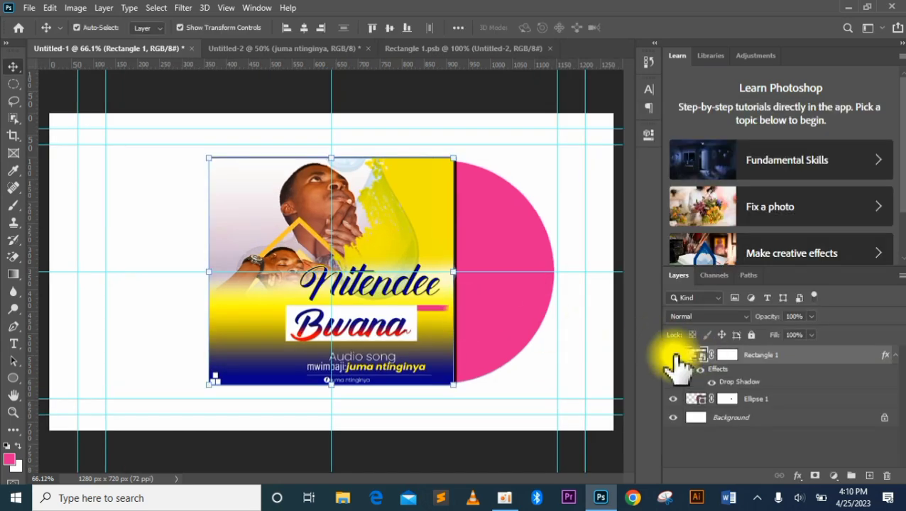
# Hide the Rectangle 1 sleeve layer and select the pink Ellipse 1 disc.
pyautogui.click(670, 355)
pyautogui.click(495, 329)
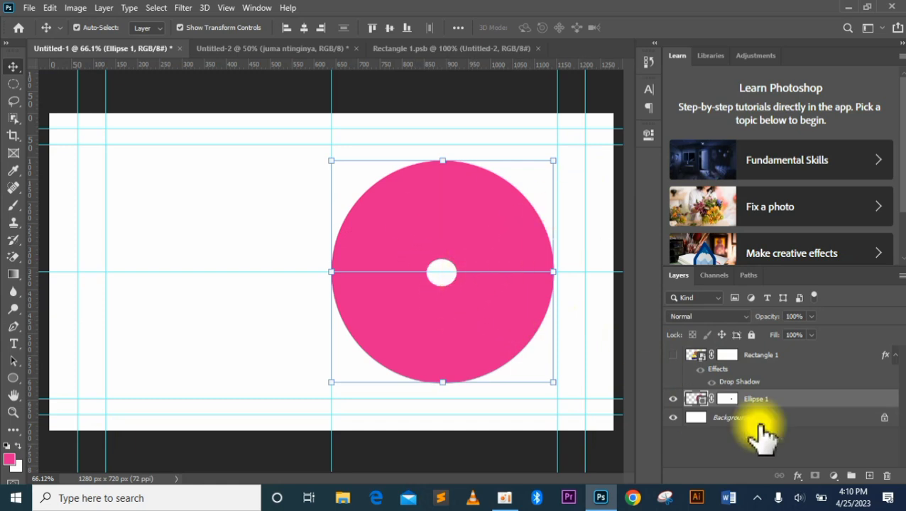
pyautogui.rightClick(703, 400)
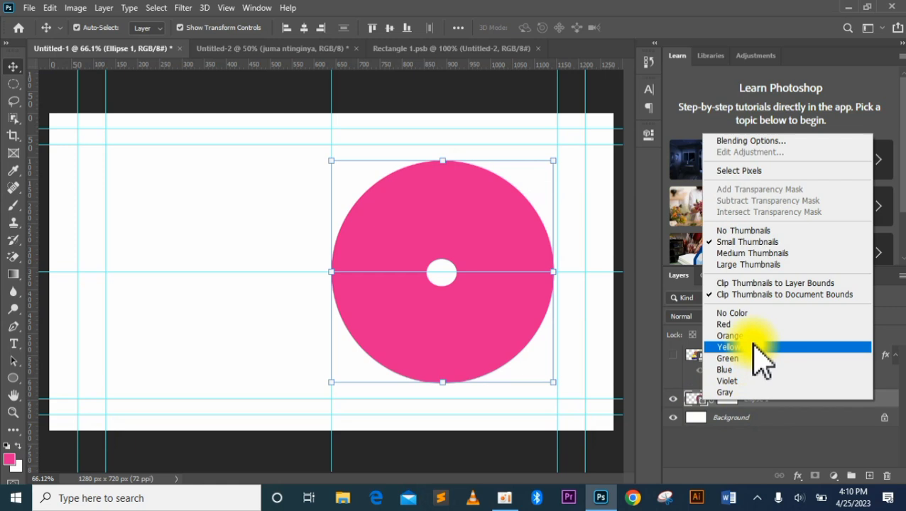
pyautogui.click(652, 401)
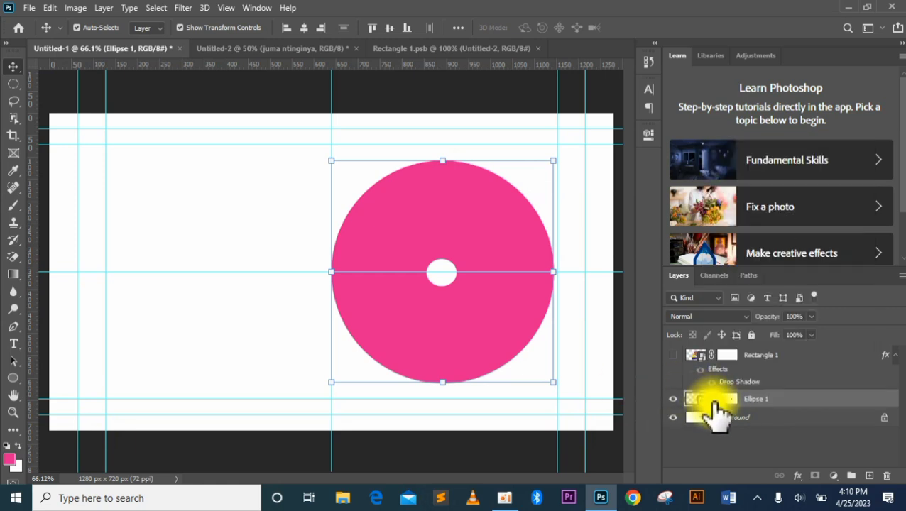
# Add a black stroke to the Ellipse 1 disc.
pyautogui.click(799, 476)
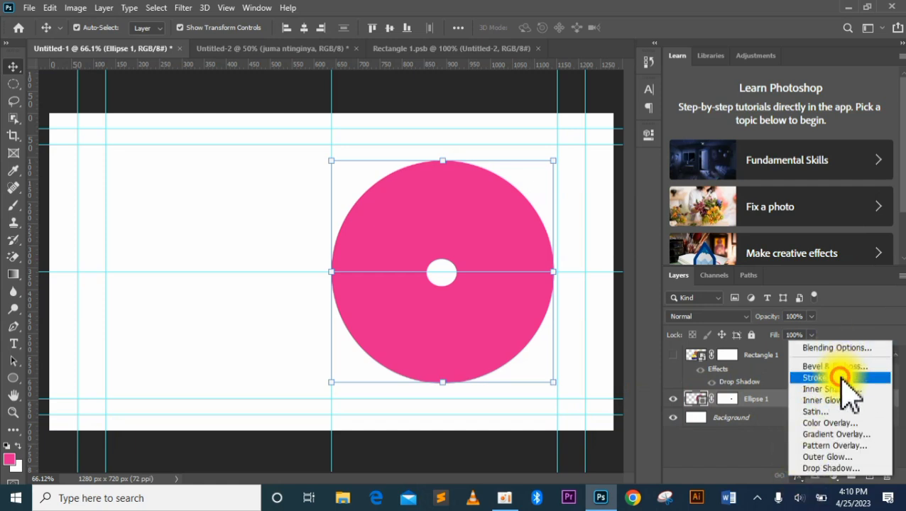
pyautogui.click(840, 378)
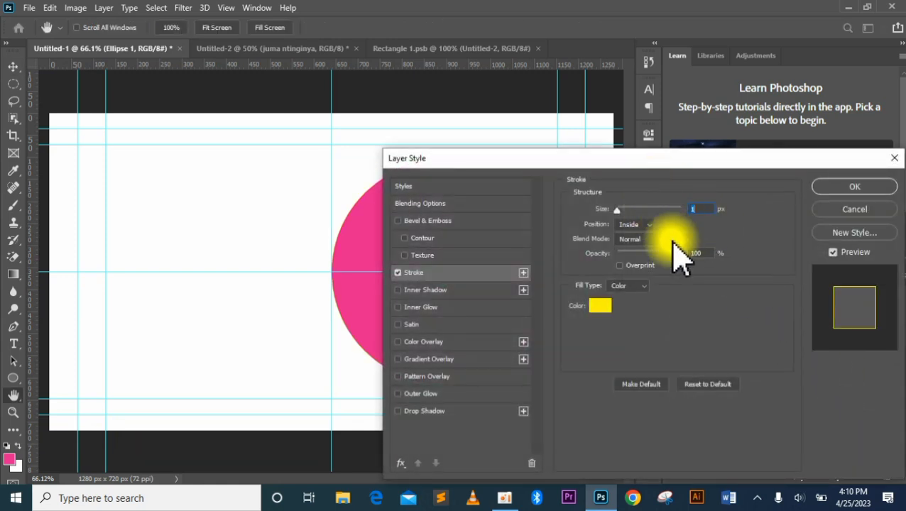
pyautogui.click(600, 312)
pyautogui.moveTo(599, 309)
pyautogui.mouseDown()
pyautogui.moveTo(617, 301)
pyautogui.moveTo(665, 322)
pyautogui.mouseUp()
pyautogui.click(800, 147)
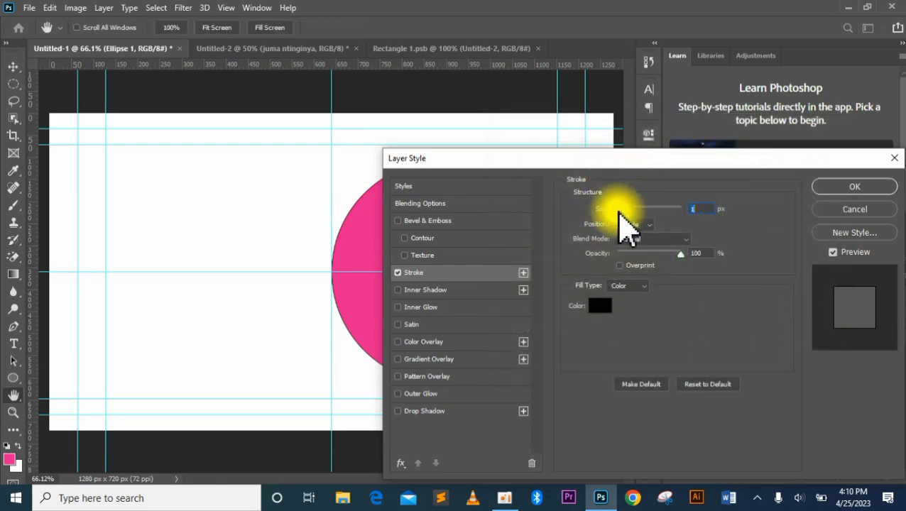
pyautogui.moveTo(602, 159); pyautogui.dragTo(605, 211)
pyautogui.click(832, 243)
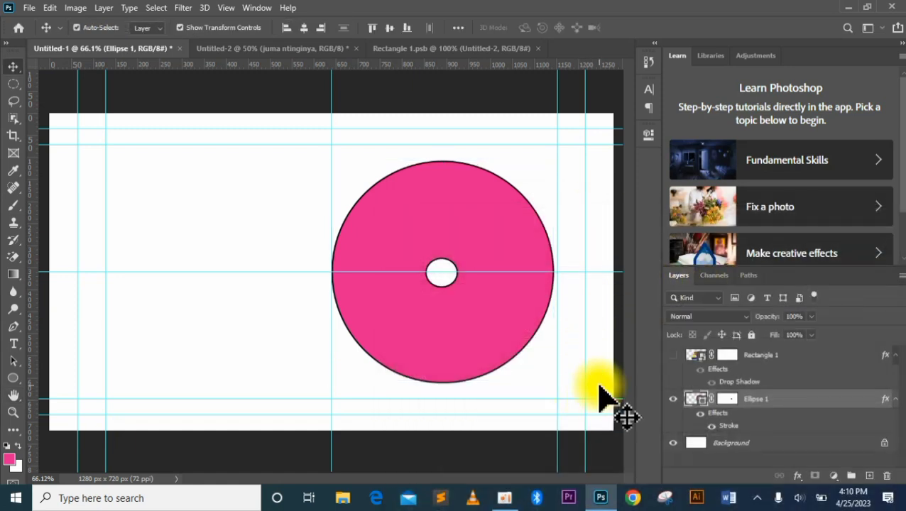
pyautogui.click(600, 397)
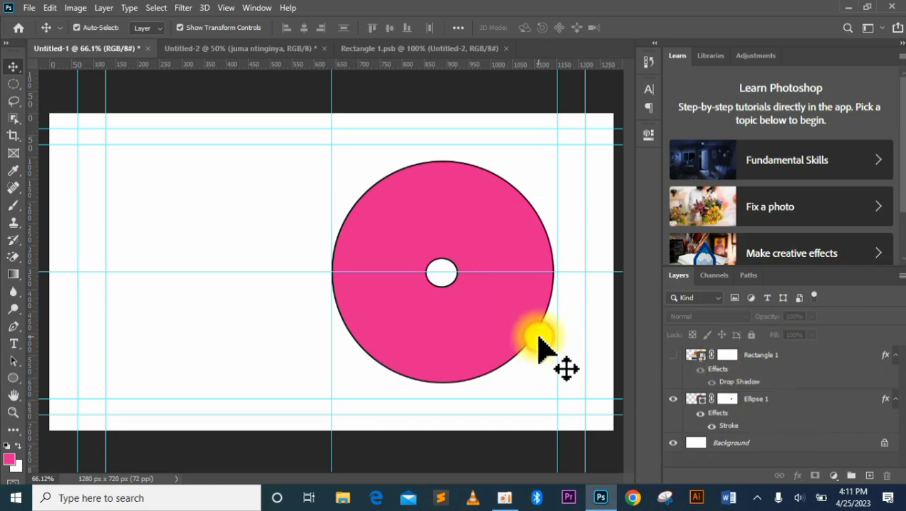
# Convert the Ellipse 1 disc layer to a smart object.
pyautogui.click(517, 329)
pyautogui.rightClick(770, 408)
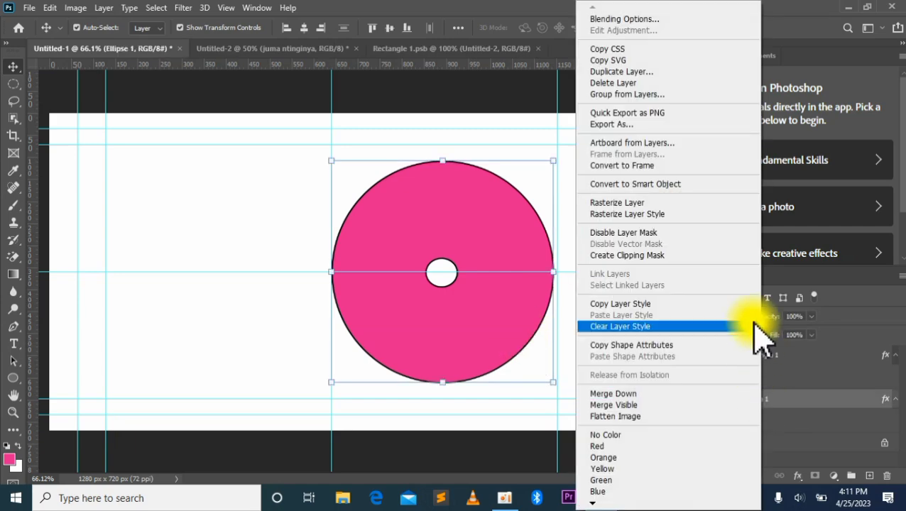
pyautogui.click(707, 186)
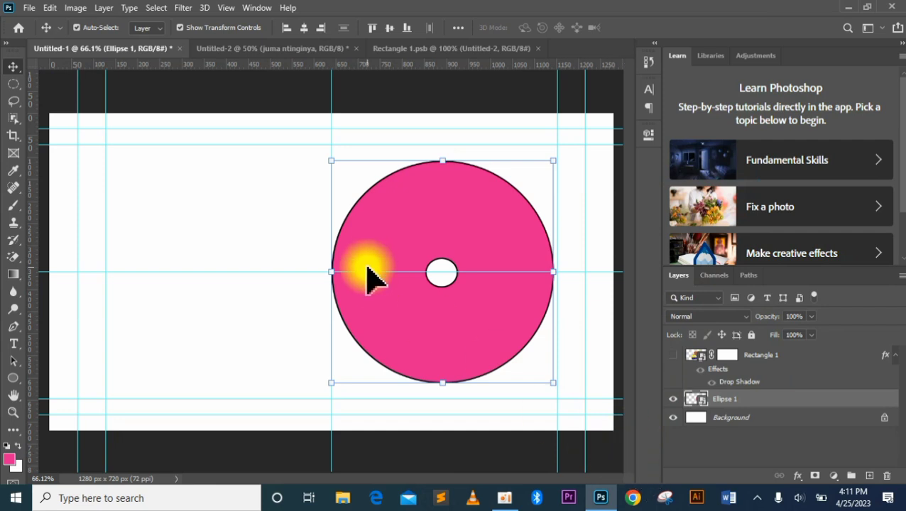
# Open the contents of the Ellipse 1 smart object and embed the Untitled-2 image in it.
pyautogui.doubleClick(695, 400)
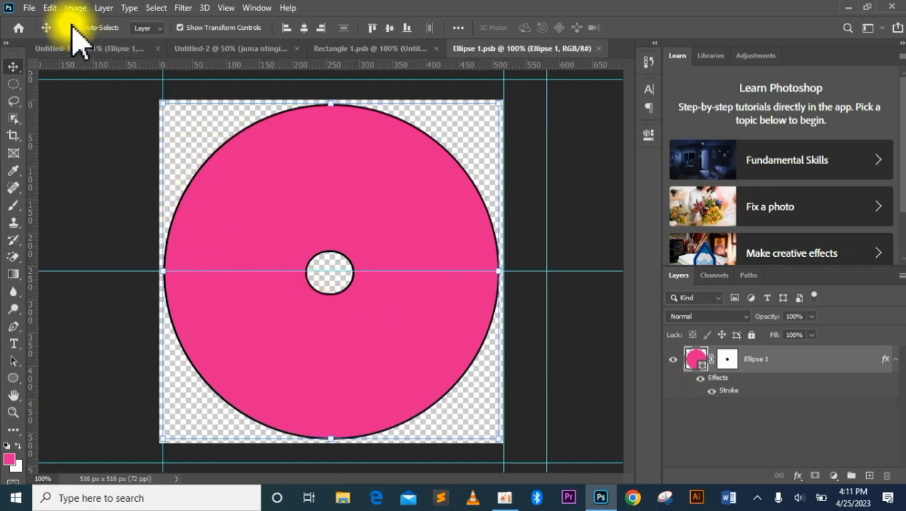
pyautogui.click(29, 8)
pyautogui.click(48, 273)
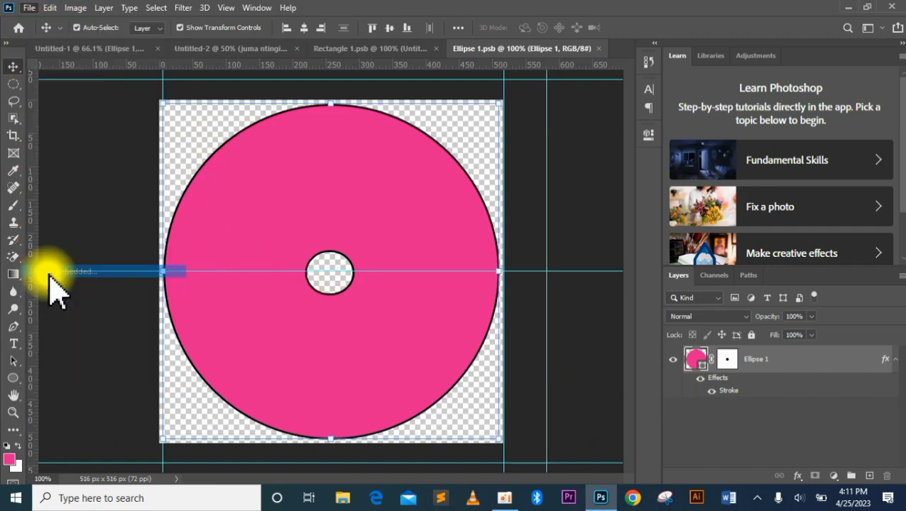
pyautogui.doubleClick(320, 126)
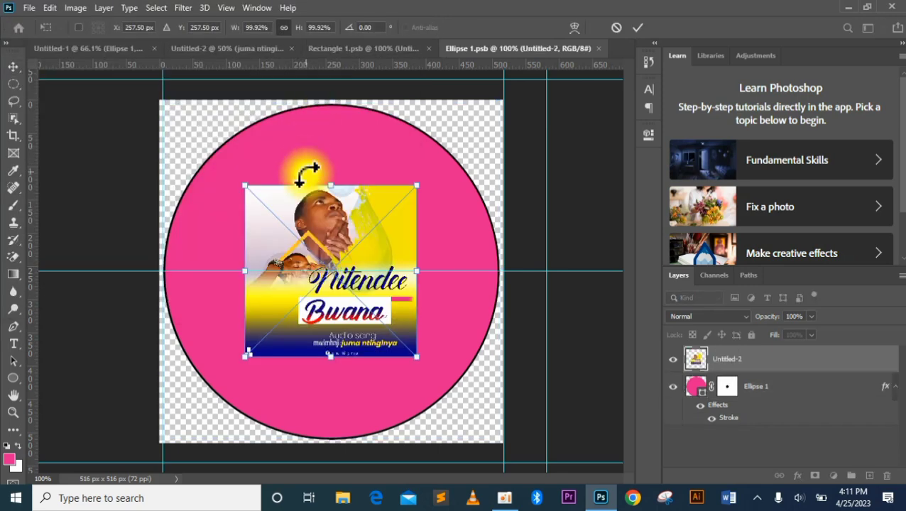
# Enlarge the placed Untitled-2 artwork to about 205% and position it over the disc.
pyautogui.moveTo(331, 186); pyautogui.dragTo(330, 89)
pyautogui.moveTo(335, 362); pyautogui.dragTo(331, 408)
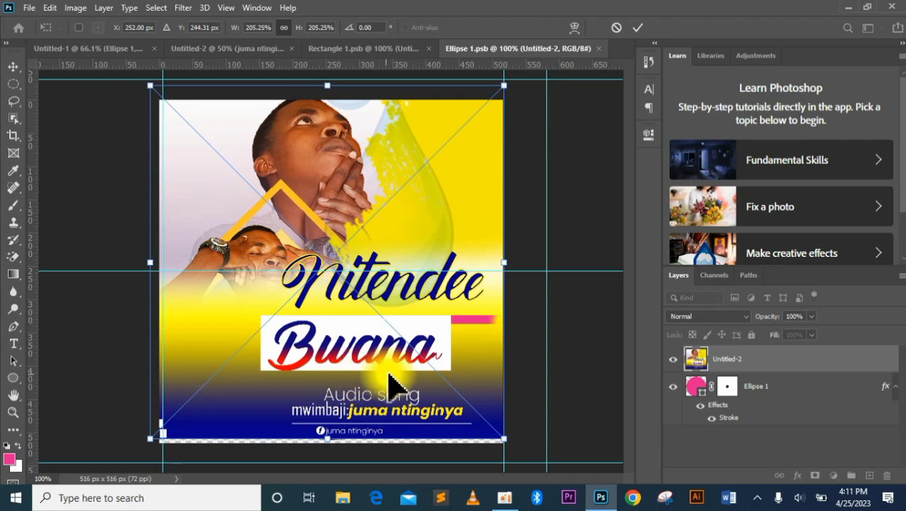
pyautogui.moveTo(389, 409); pyautogui.dragTo(397, 416)
# Rotate the Untitled-2 artwork to -9.50 degrees and apply the transformation.
pyautogui.moveTo(516, 446); pyautogui.dragTo(532, 396)
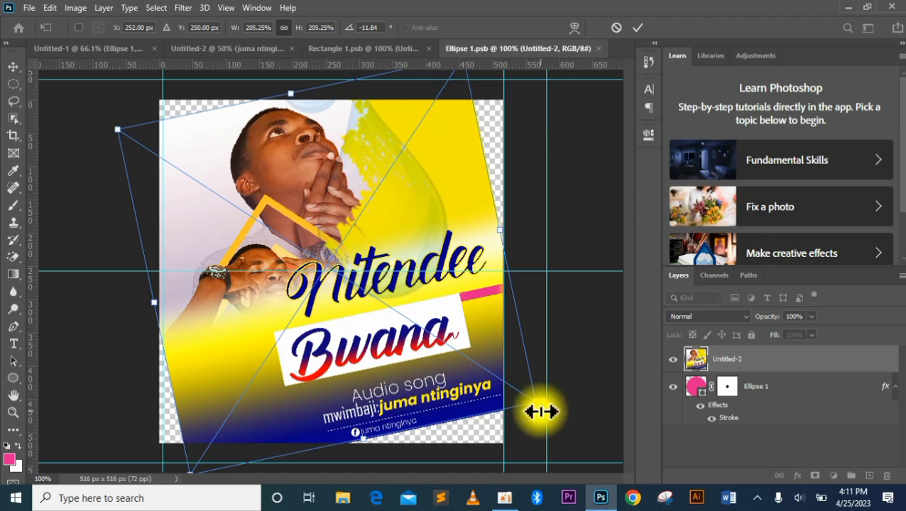
pyautogui.moveTo(553, 412)
pyautogui.mouseDown()
pyautogui.moveTo(522, 460)
pyautogui.moveTo(542, 417)
pyautogui.mouseUp()
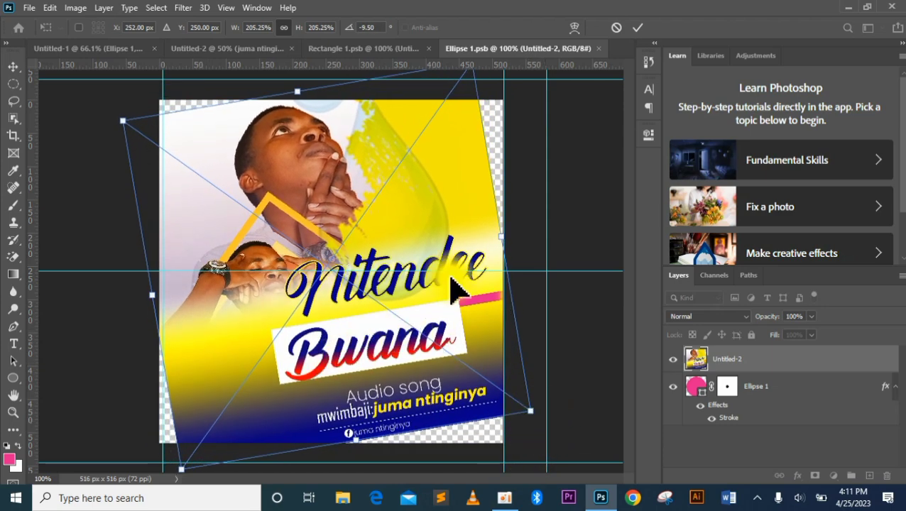
pyautogui.click(638, 28)
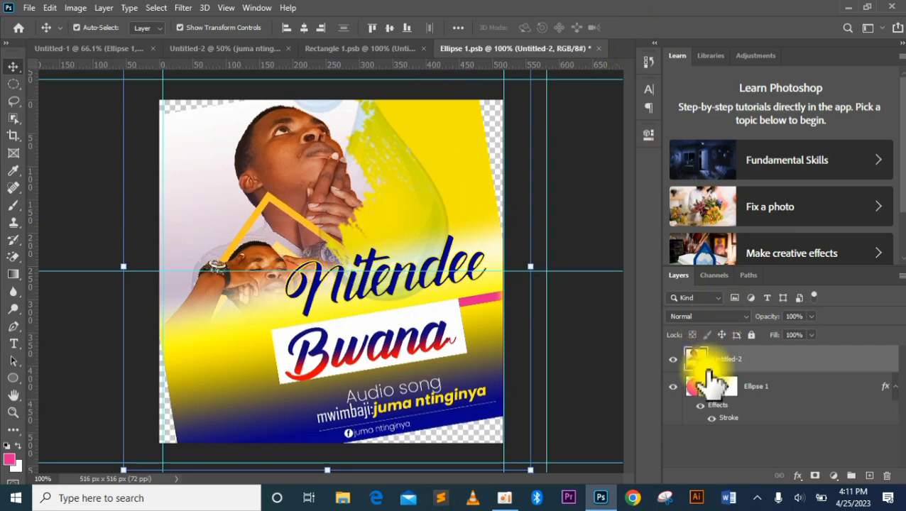
# Raise the Ellipse 1 layer above the artwork and nudge Untitled-2 a few pixels down and to the right beneath the disc.
pyautogui.moveTo(759, 383); pyautogui.dragTo(764, 364)
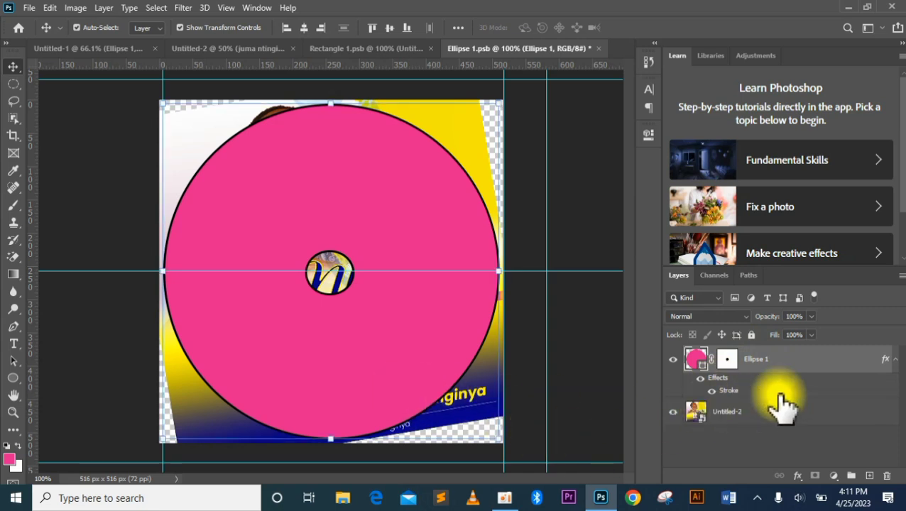
pyautogui.click(766, 425)
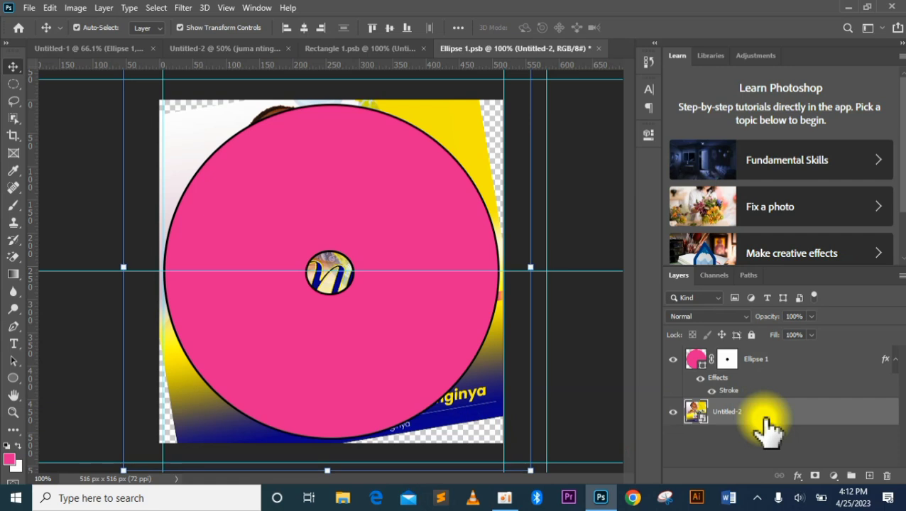
pyautogui.press('Down')
pyautogui.press('Down')
pyautogui.press('Down')
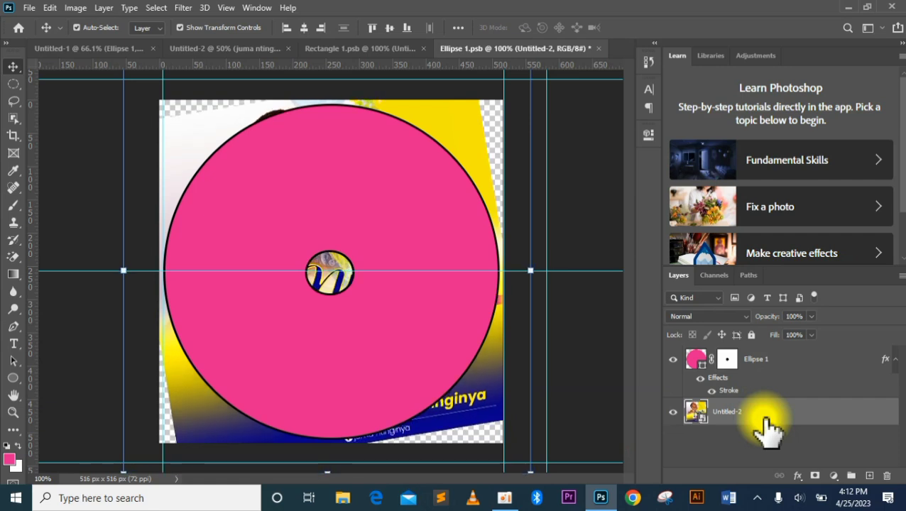
pyautogui.press('Right')
pyautogui.press('Right')
pyautogui.press('Right')
pyautogui.press('Right')
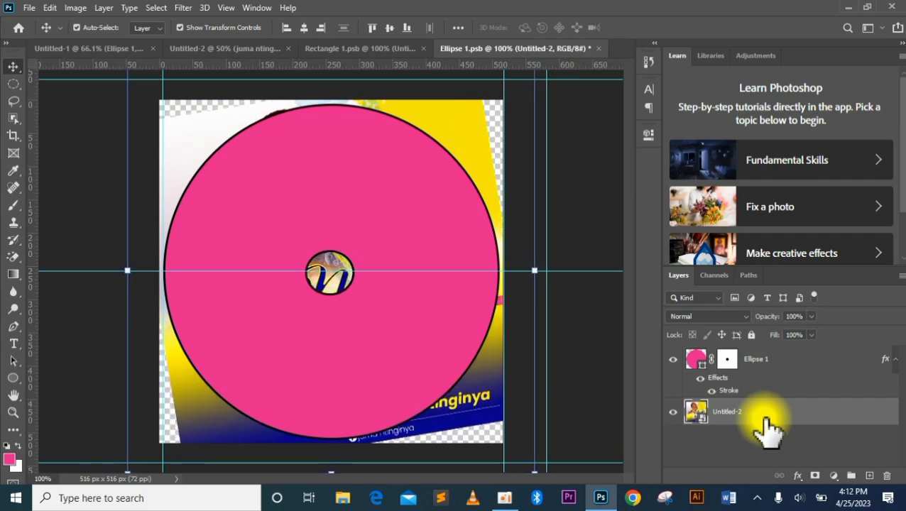
# Move the Ellipse 1 layer below Untitled-2 and clip the artwork to the disc with a clipping mask.
pyautogui.moveTo(790, 362); pyautogui.dragTo(793, 453)
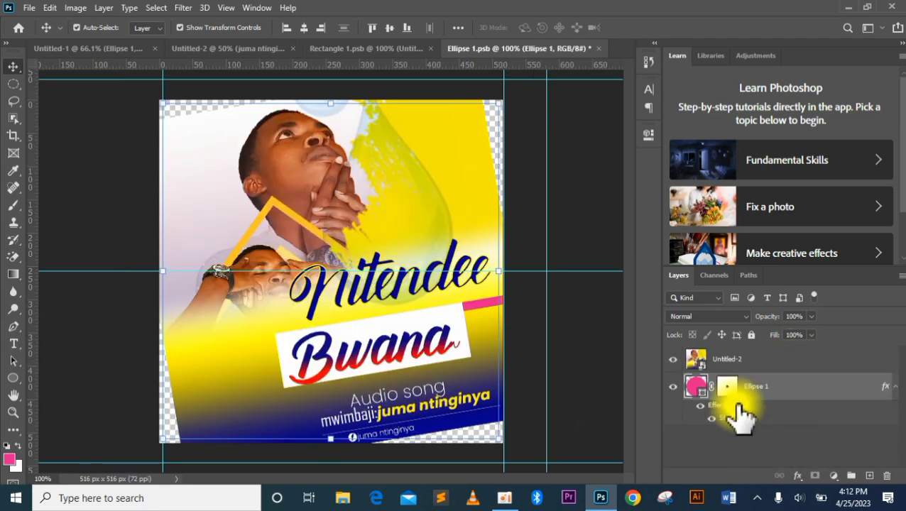
pyautogui.click(759, 366)
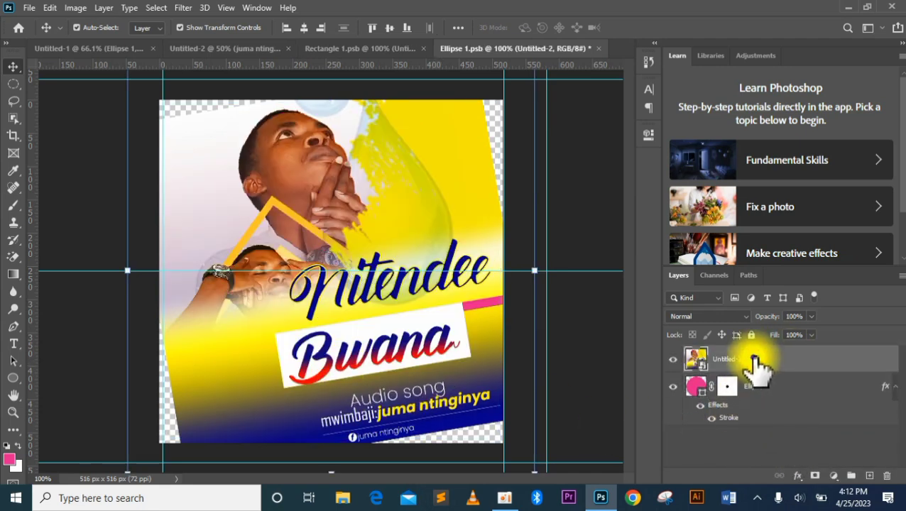
pyautogui.rightClick(758, 366)
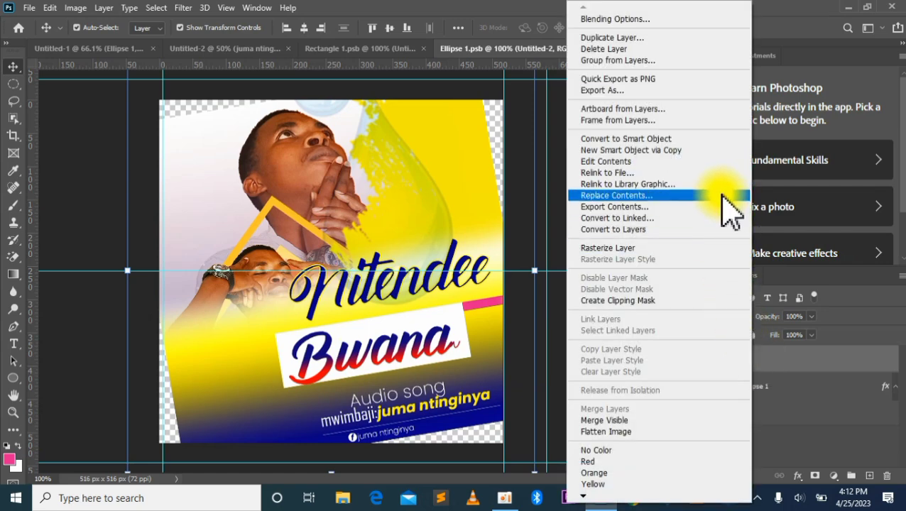
pyautogui.click(688, 300)
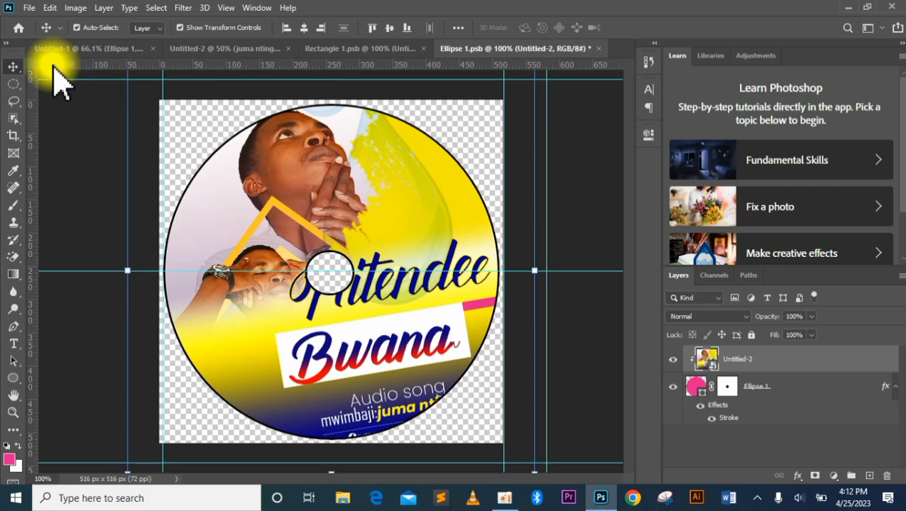
# Save the edited contents of the Ellipse 1 smart object.
pyautogui.click(31, 8)
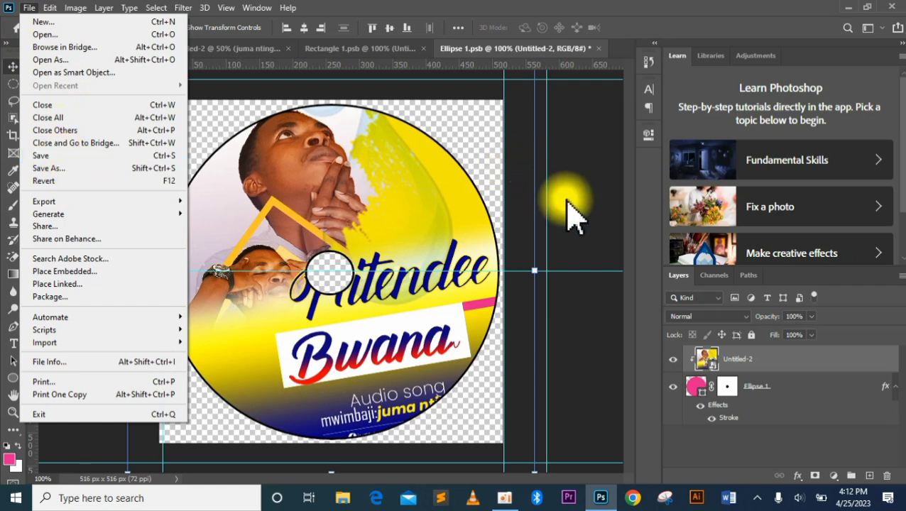
pyautogui.click(588, 197)
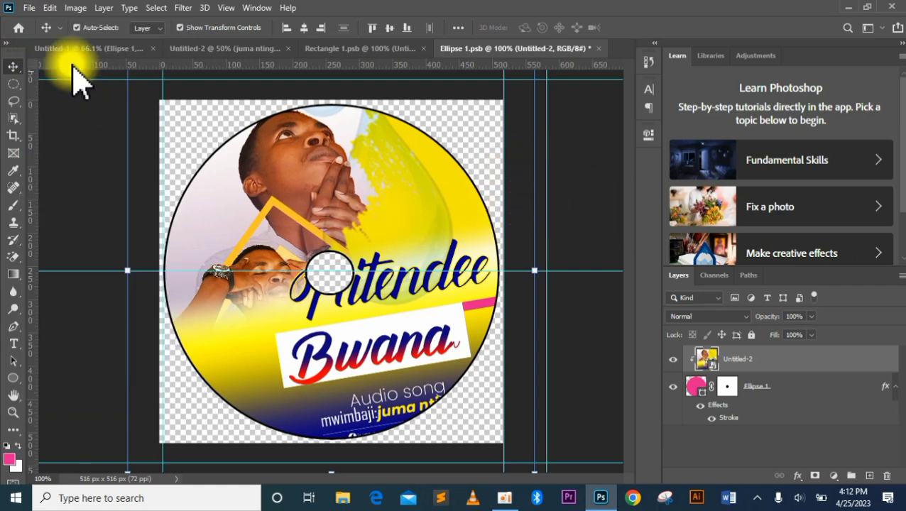
pyautogui.click(31, 8)
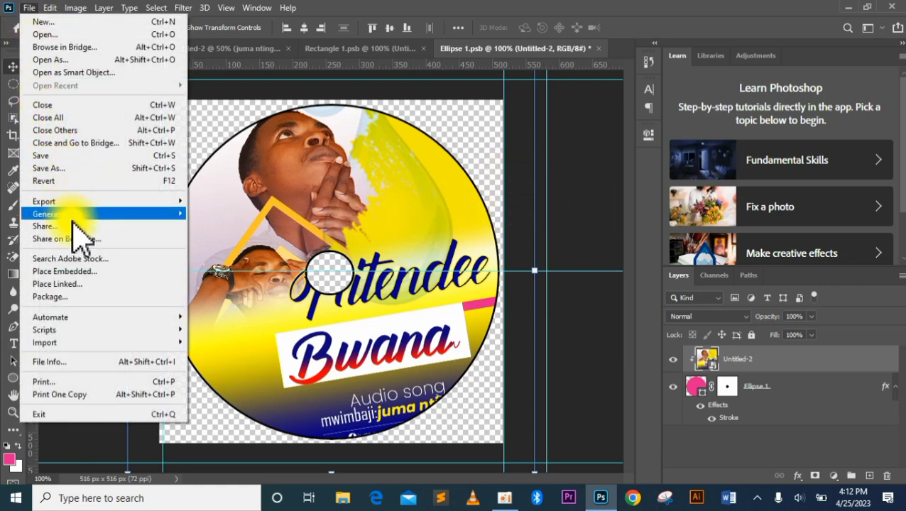
pyautogui.click(67, 156)
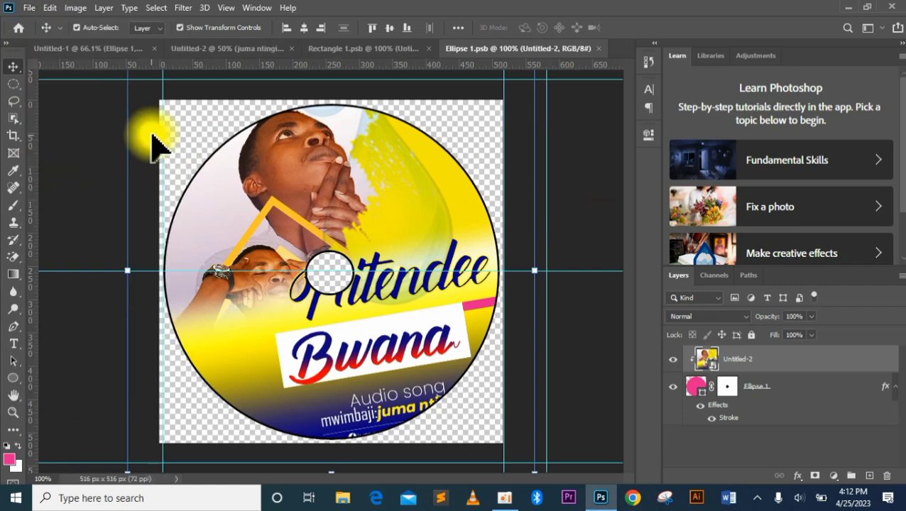
# In the Untitled-1 mockup, show the Rectangle 1 sleeve and rotate the Ellipse 1 disc clockwise.
pyautogui.click(114, 50)
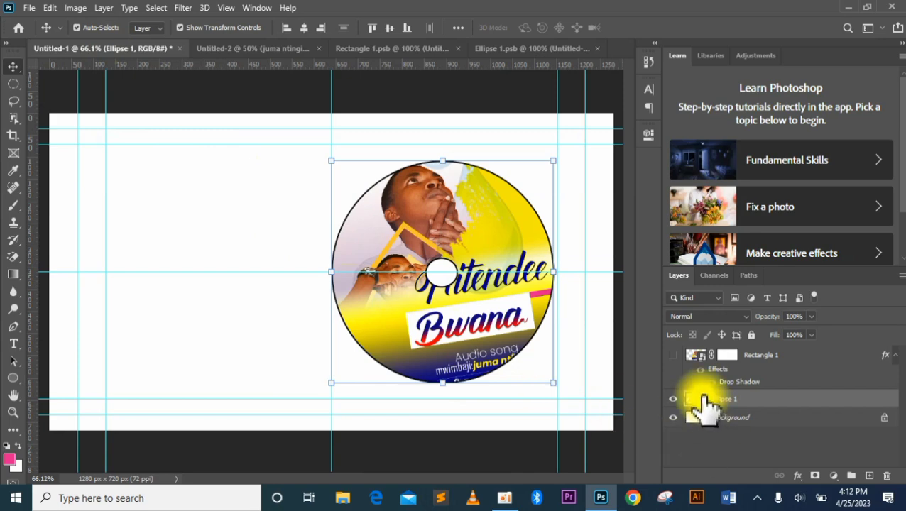
pyautogui.click(672, 355)
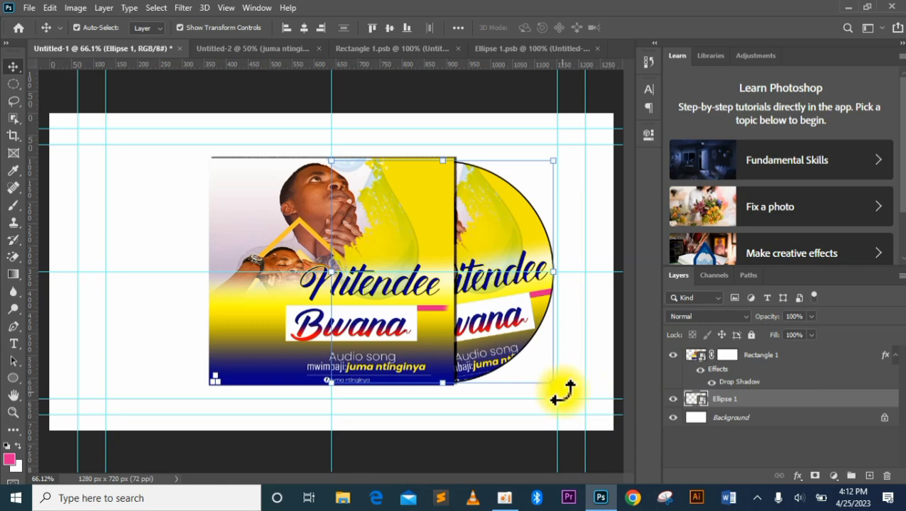
pyautogui.moveTo(563, 394); pyautogui.dragTo(560, 410)
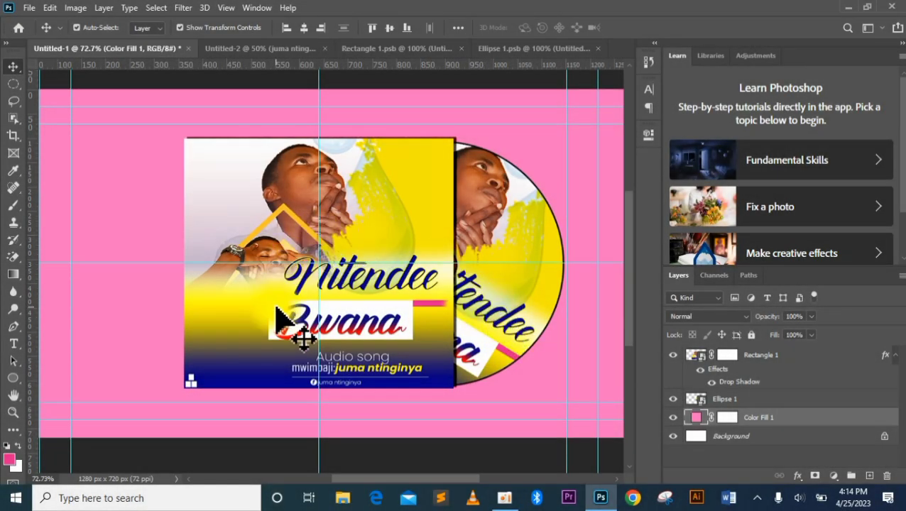
pyautogui.click(503, 504)
pyautogui.click(603, 498)
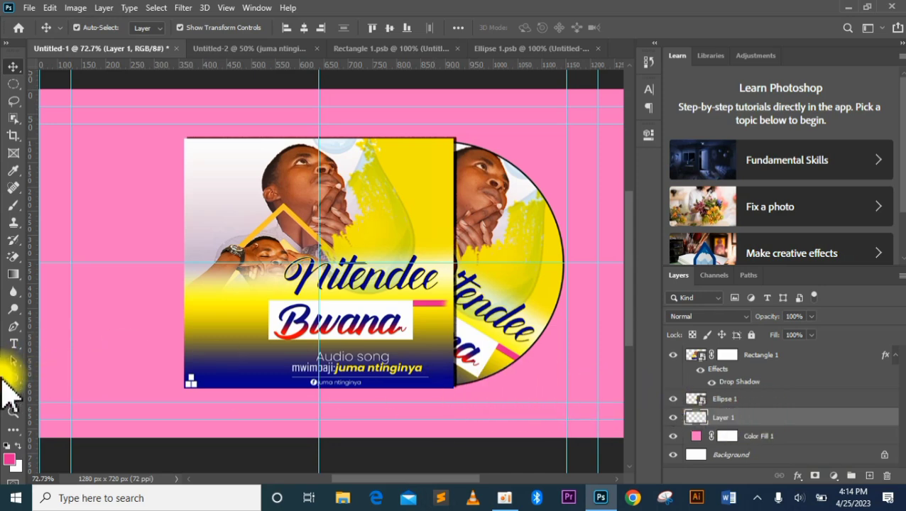
# Set up the Brush tool with a 385 px soft tip and black (000000) as the foreground color.
pyautogui.click(12, 206)
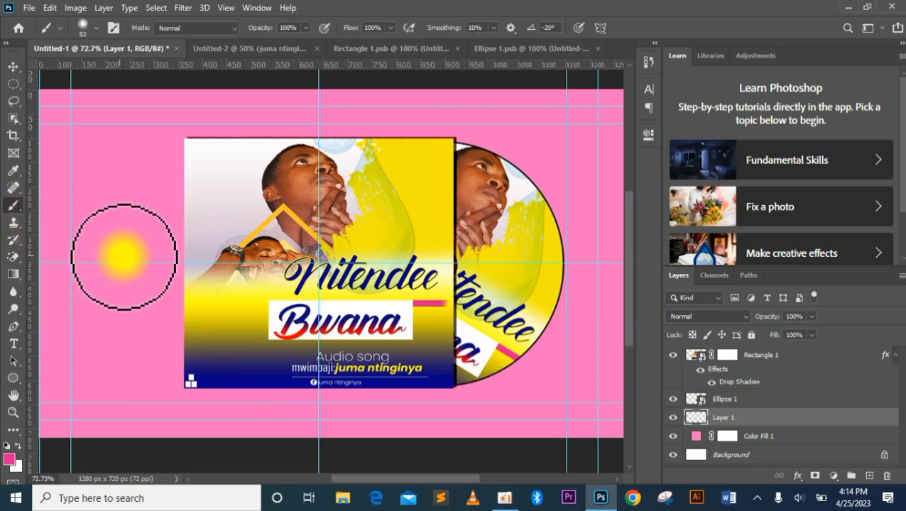
pyautogui.click(91, 27)
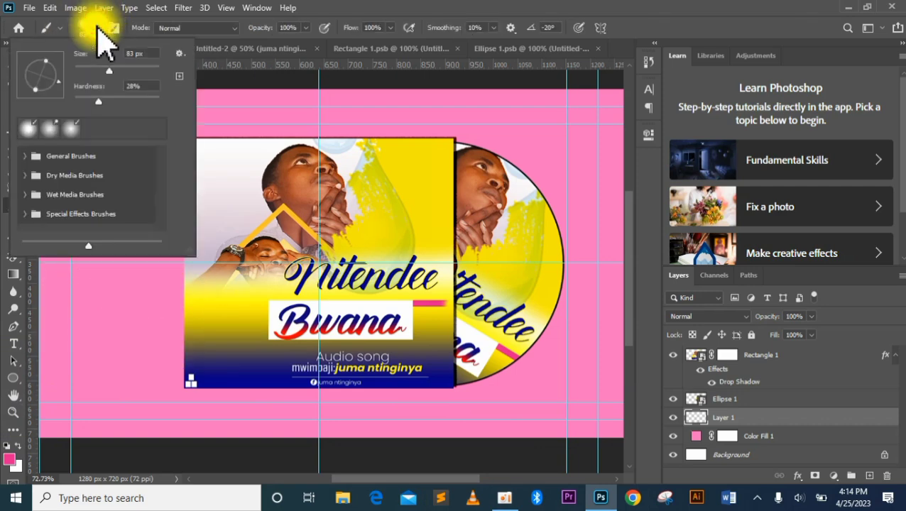
pyautogui.moveTo(112, 71); pyautogui.dragTo(142, 71)
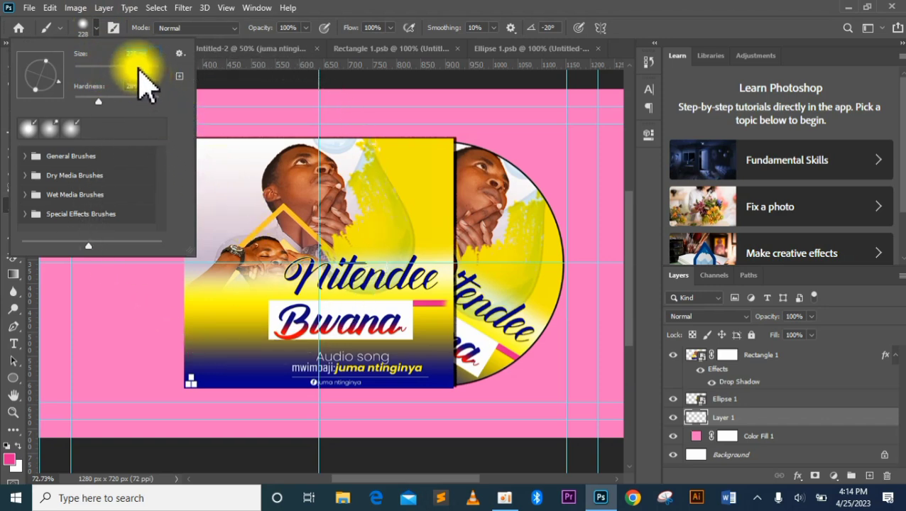
pyautogui.moveTo(146, 72); pyautogui.dragTo(147, 71)
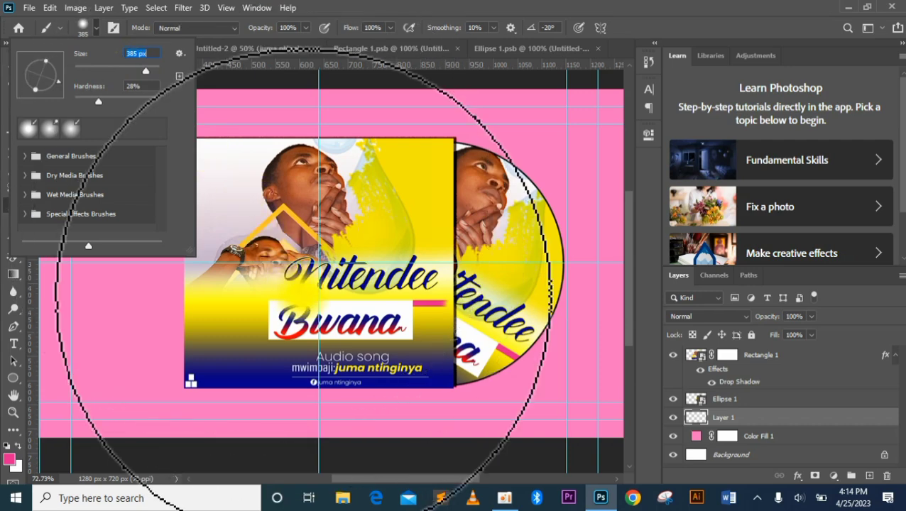
pyautogui.click(11, 460)
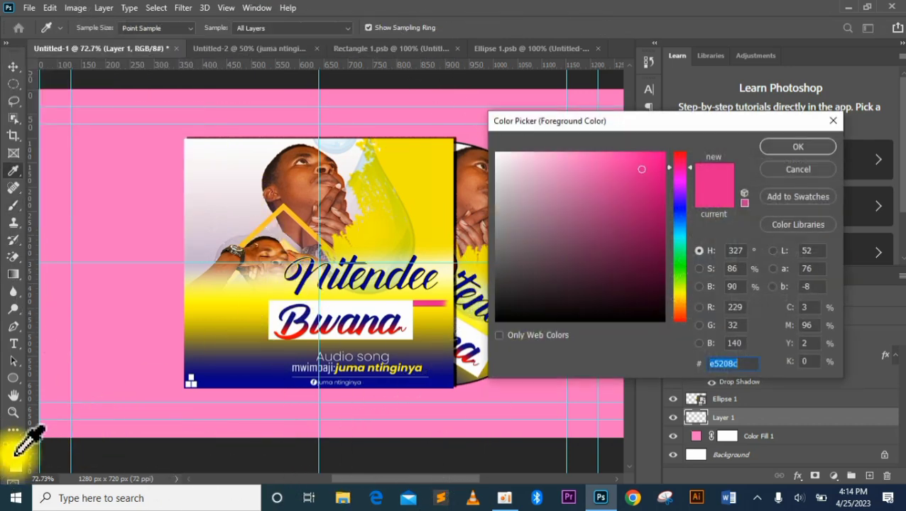
pyautogui.moveTo(637, 313); pyautogui.dragTo(662, 331)
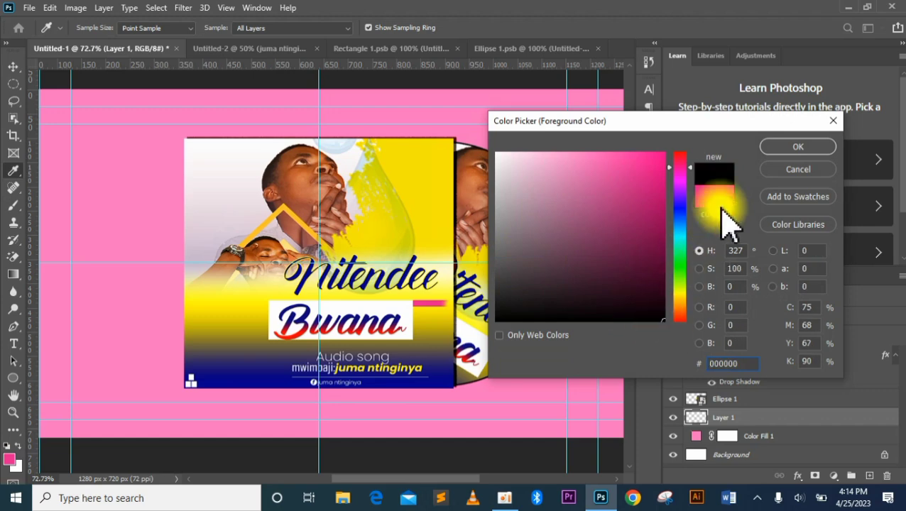
pyautogui.click(781, 150)
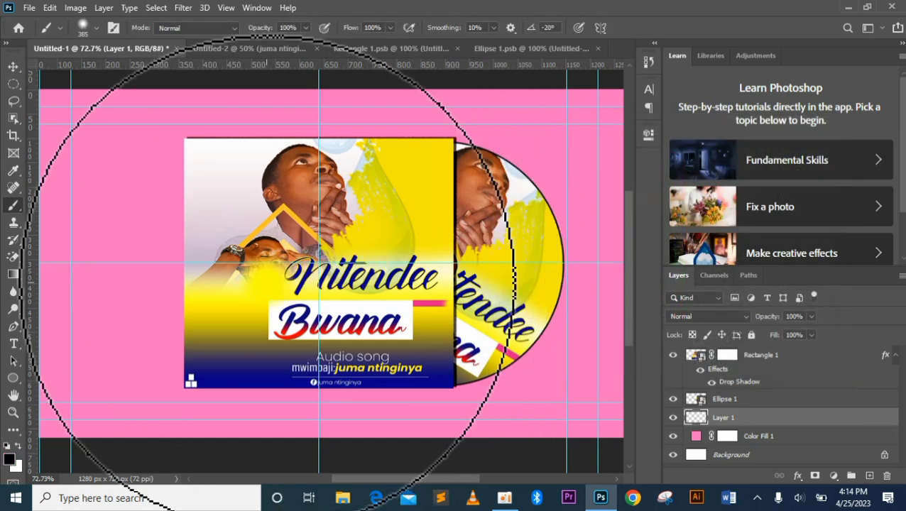
# Delete the empty Layer 1 above the color fill and add a new blank layer above Rectangle 1.
pyautogui.click(14, 67)
pyautogui.press('Delete')
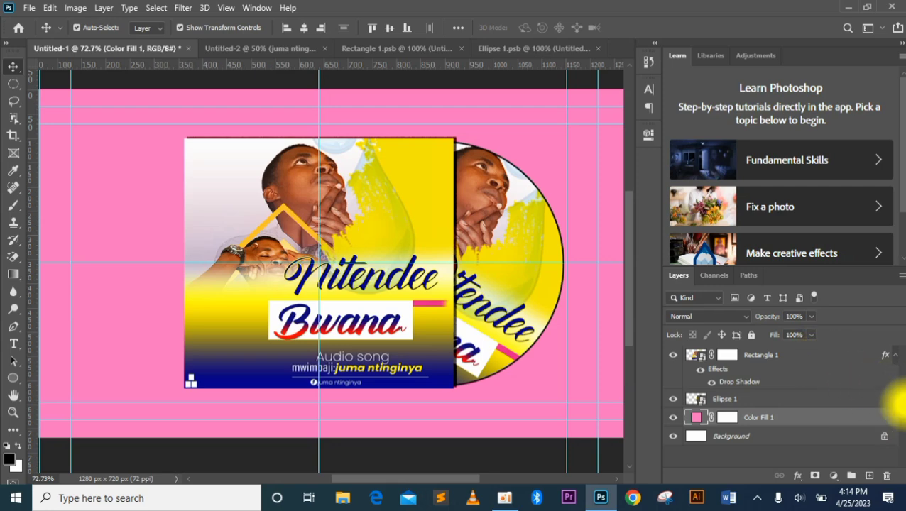
pyautogui.click(797, 358)
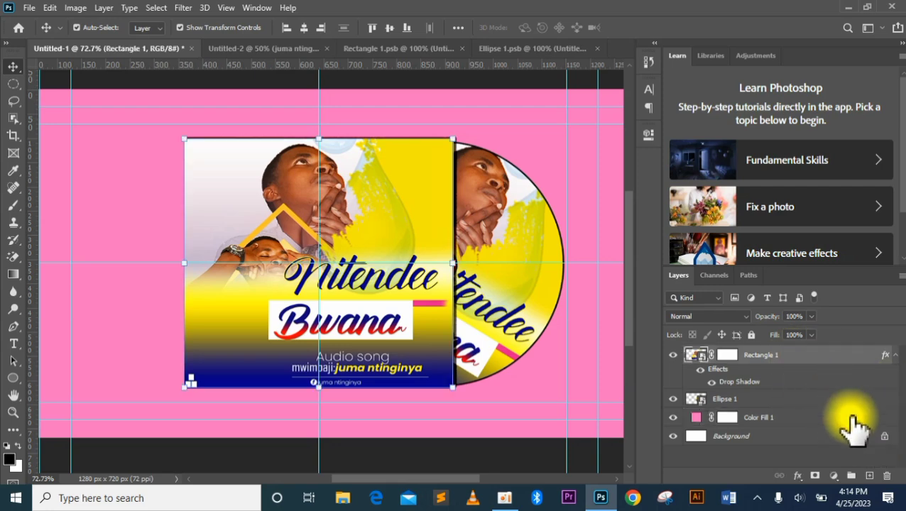
pyautogui.click(869, 476)
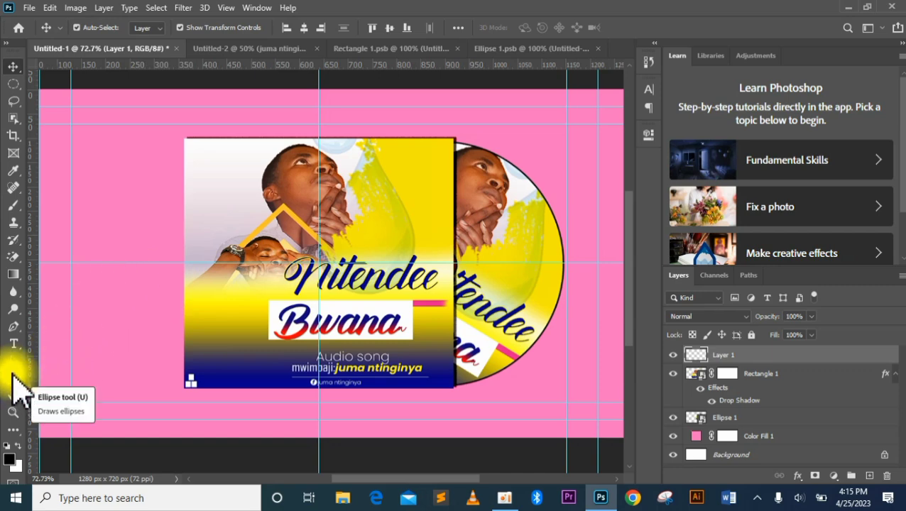
# Paint a single soft black brush dab over the sleeve's left part on the new layer.
pyautogui.click(12, 208)
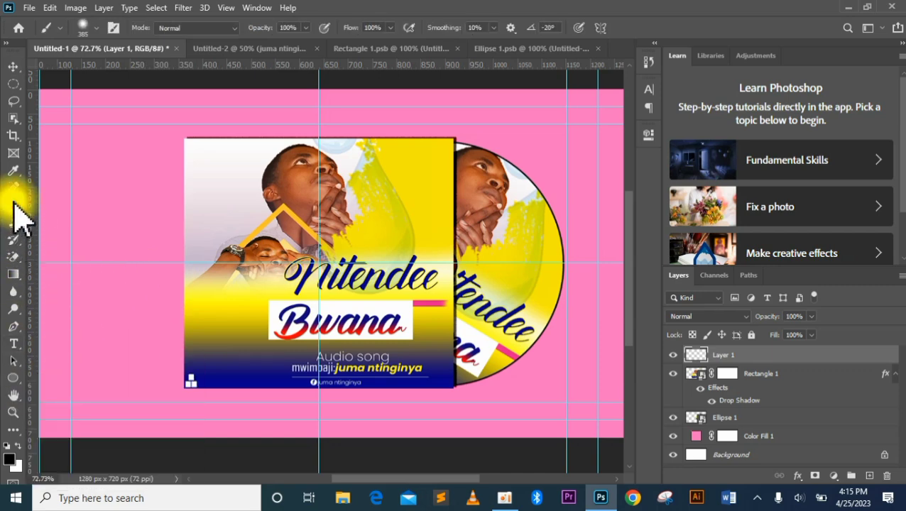
pyautogui.click(247, 261)
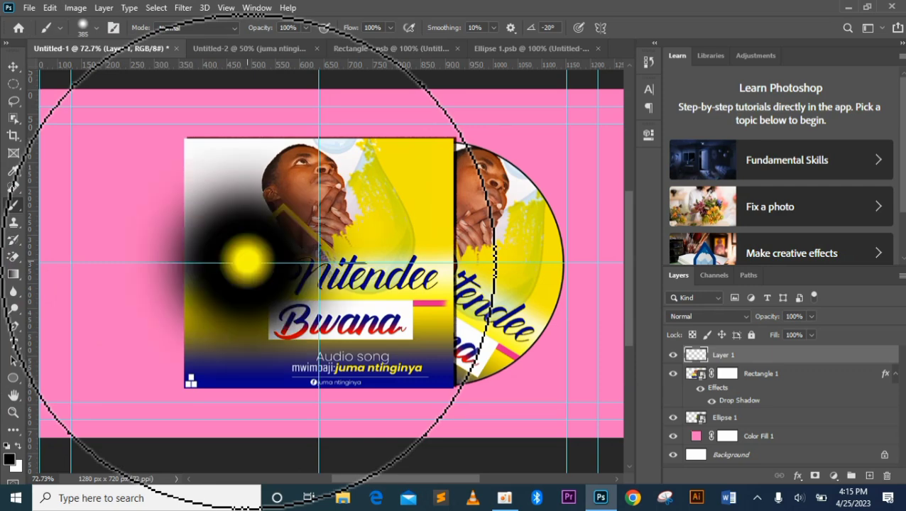
pyautogui.click(12, 67)
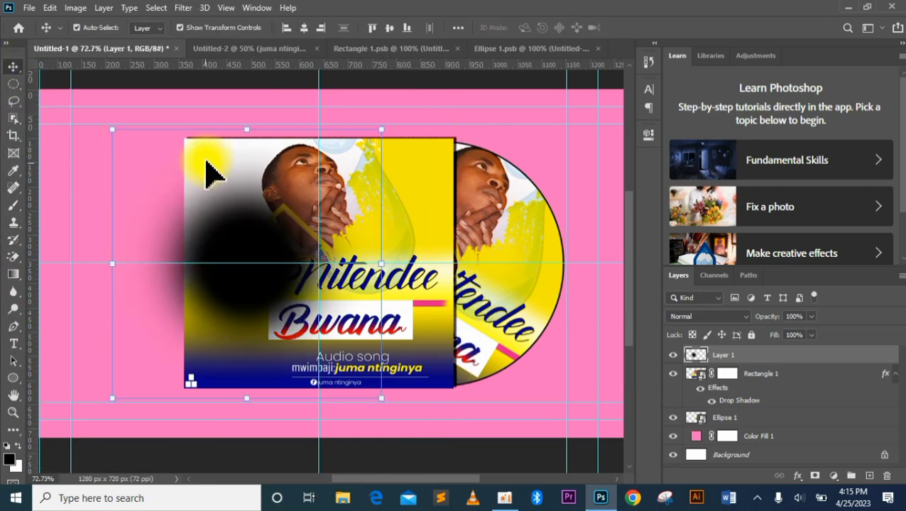
# Transform the black dab into a thin shadow along the sleeve's bottom edge, about 216% wide and 3.51% high.
pyautogui.moveTo(246, 131); pyautogui.dragTo(207, 388)
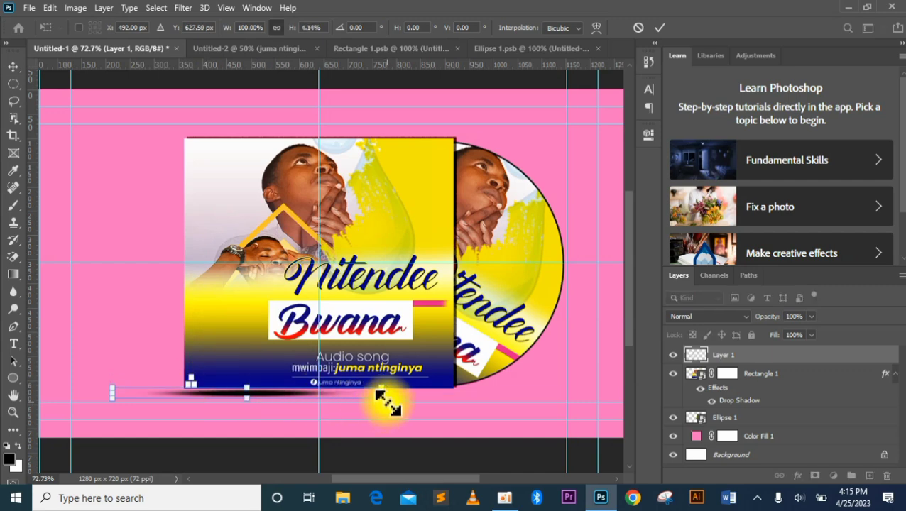
pyautogui.moveTo(384, 398); pyautogui.dragTo(623, 395)
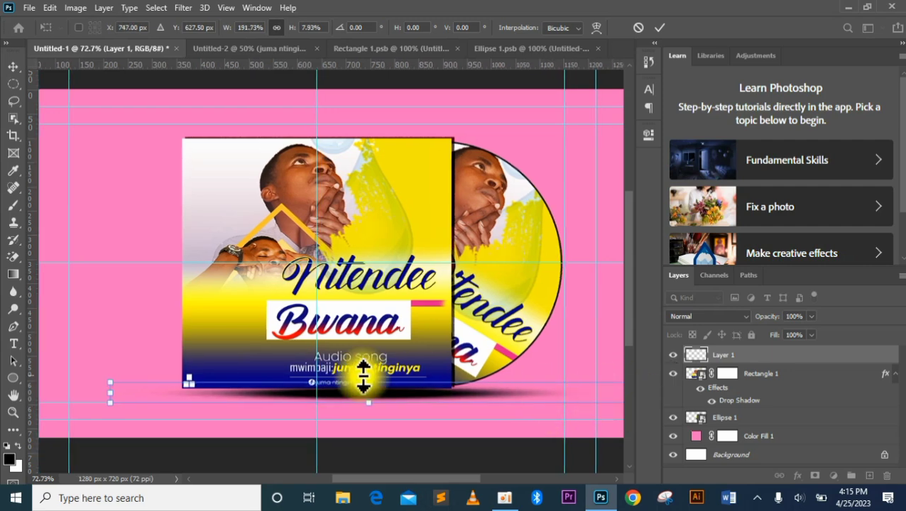
pyautogui.moveTo(110, 393); pyautogui.dragTo(44, 390)
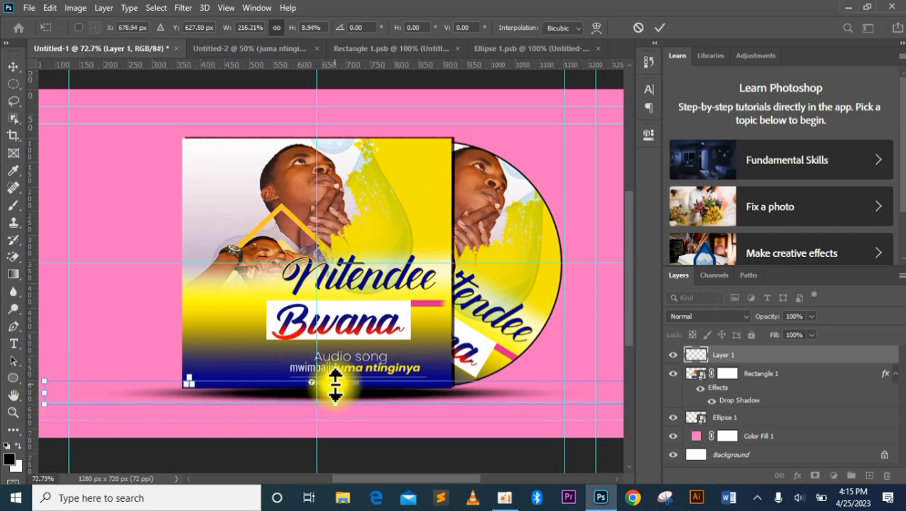
pyautogui.moveTo(335, 387)
pyautogui.mouseDown()
pyautogui.moveTo(332, 399)
pyautogui.moveTo(348, 391)
pyautogui.moveTo(348, 378)
pyautogui.mouseUp()
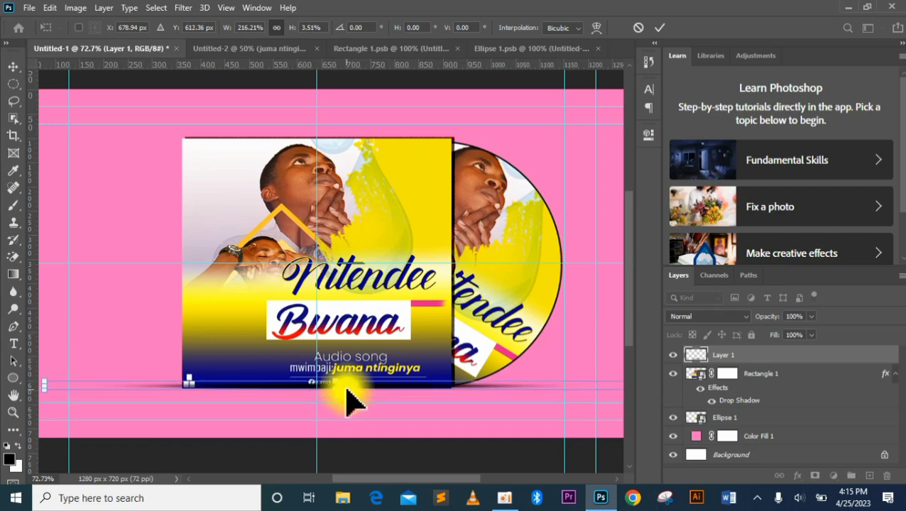
# Nudge the shadow down just beneath the sleeve to about Y 623.36 px and apply the transformation.
pyautogui.press('Down')
pyautogui.press('Down')
pyautogui.press('Down')
pyautogui.press('Down')
pyautogui.press('Down')
pyautogui.press('Down')
pyautogui.press('Down')
pyautogui.press('Down')
pyautogui.press('Down')
pyautogui.press('Down')
pyautogui.press('Down')
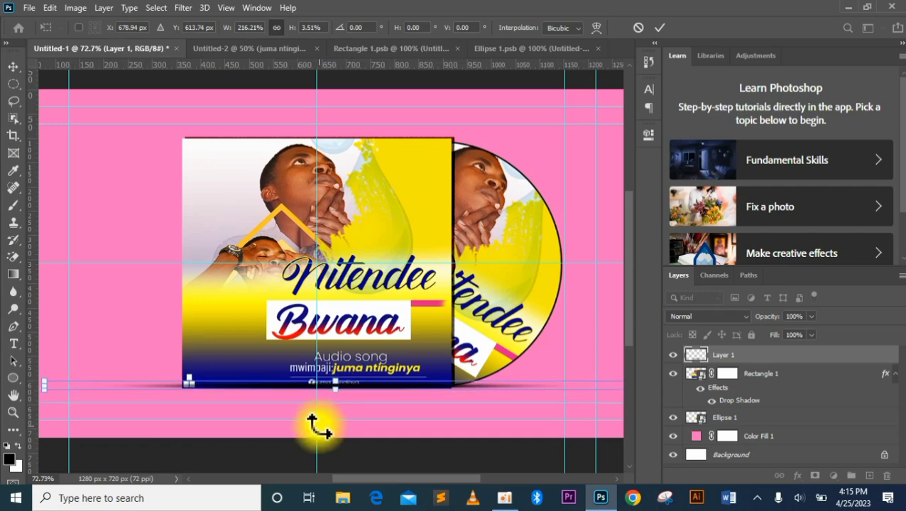
pyautogui.press('Down')
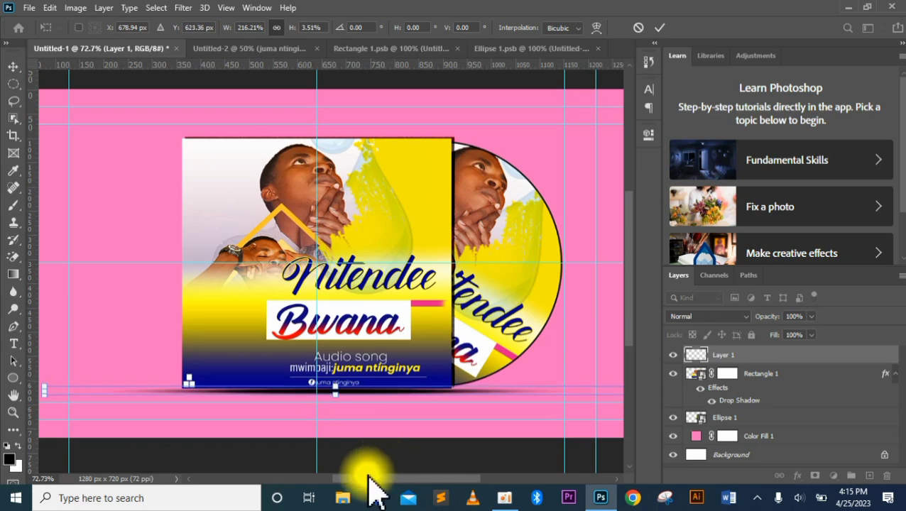
pyautogui.click(657, 27)
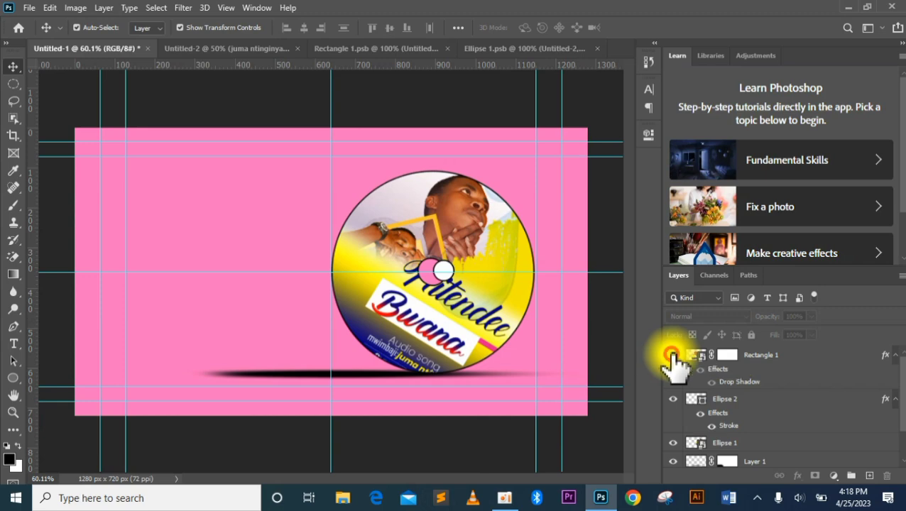
# Show the Rectangle 1 sleeve and sample the artwork's yellow (fffa0b) as the Color Fill 1 background color.
pyautogui.click(672, 355)
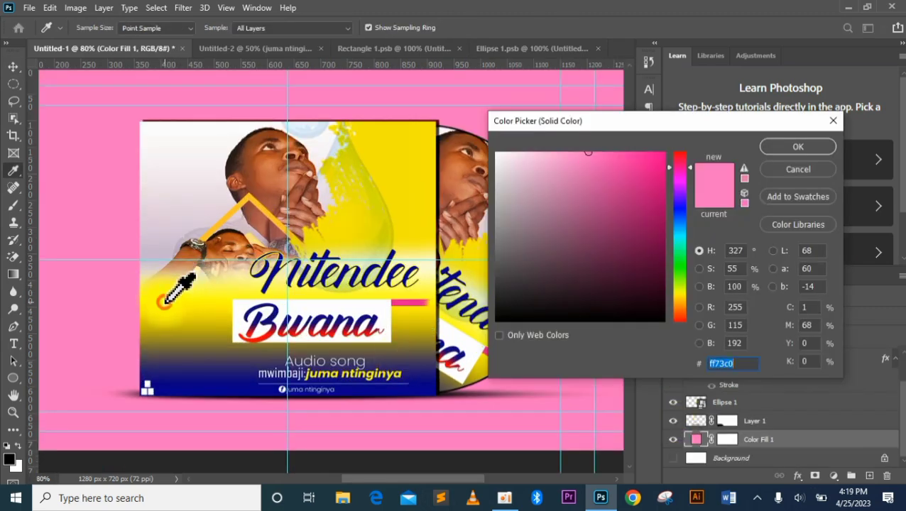
pyautogui.click(164, 301)
pyautogui.moveTo(702, 123); pyautogui.dragTo(820, 131)
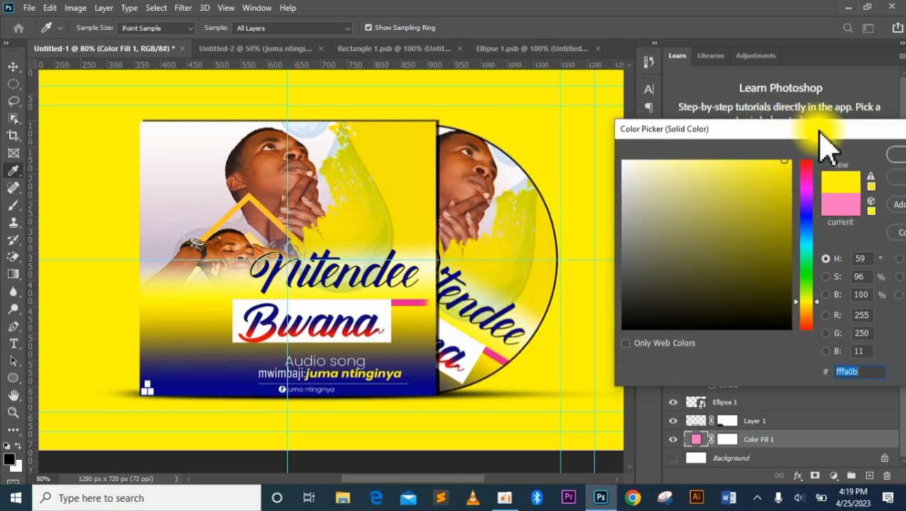
# Shift the hue of the Color Fill 1 background through pink to blue (0b78ff).
pyautogui.click(807, 186)
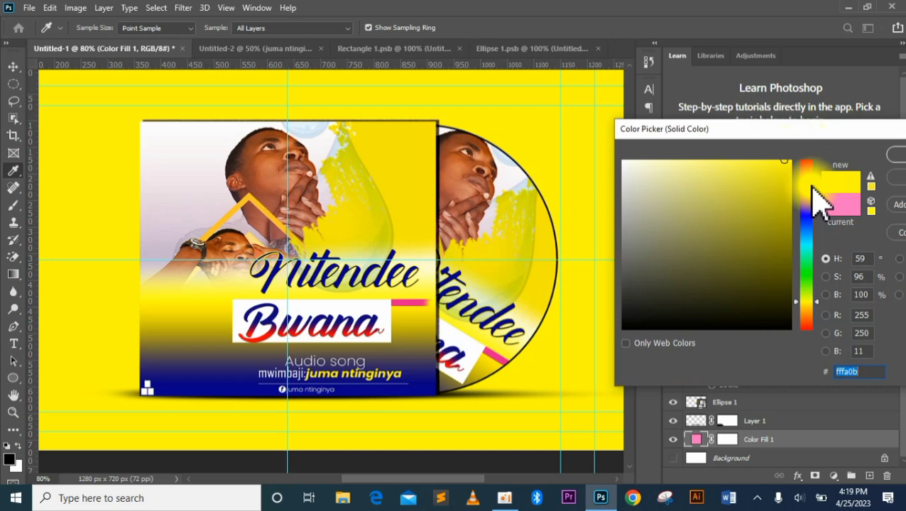
pyautogui.moveTo(811, 183); pyautogui.dragTo(810, 173)
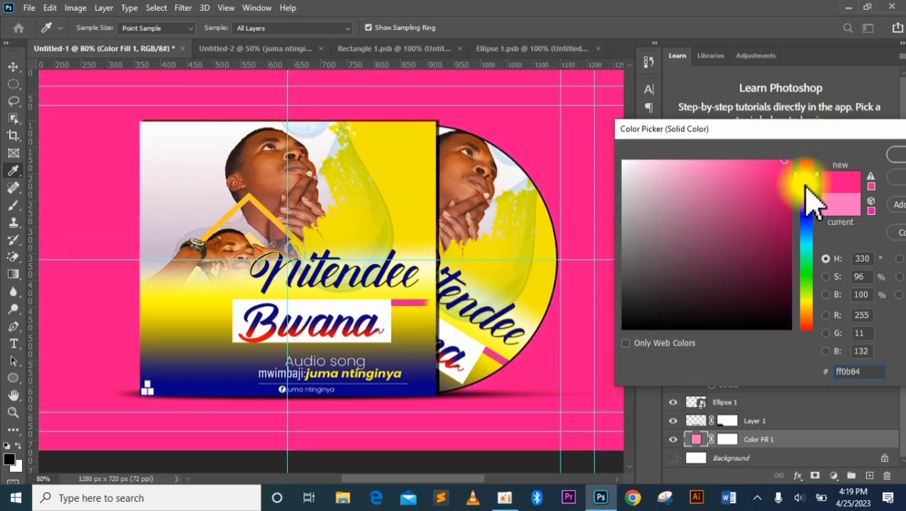
pyautogui.click(809, 229)
pyautogui.moveTo(806, 228); pyautogui.dragTo(807, 235)
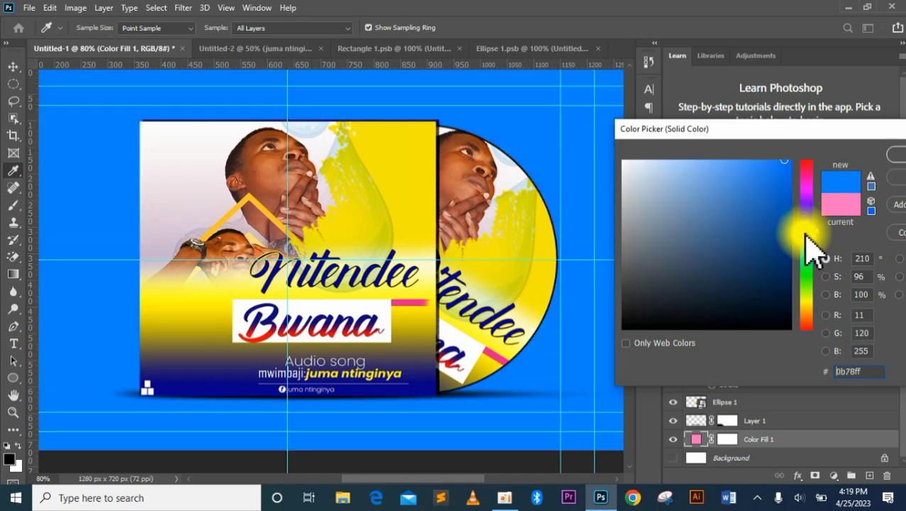